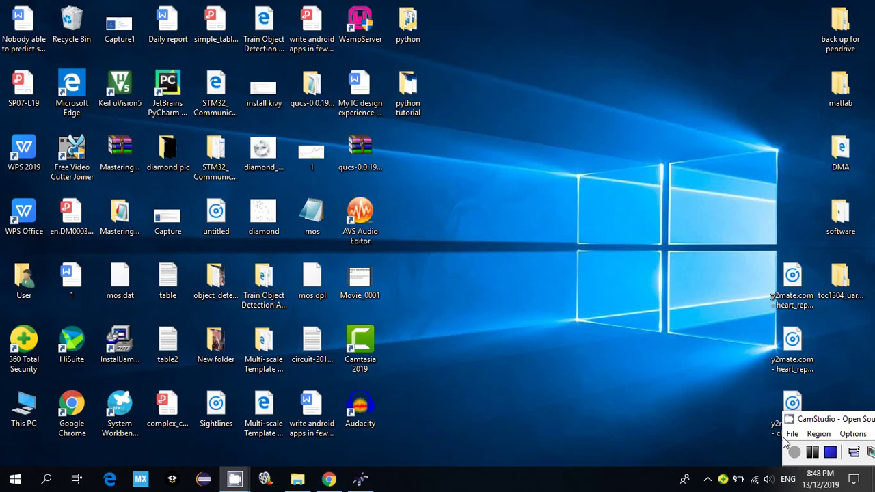
Close the running Qucs window from the taskbar without saving the modified mos.dpl.
mouse_move(354, 487)
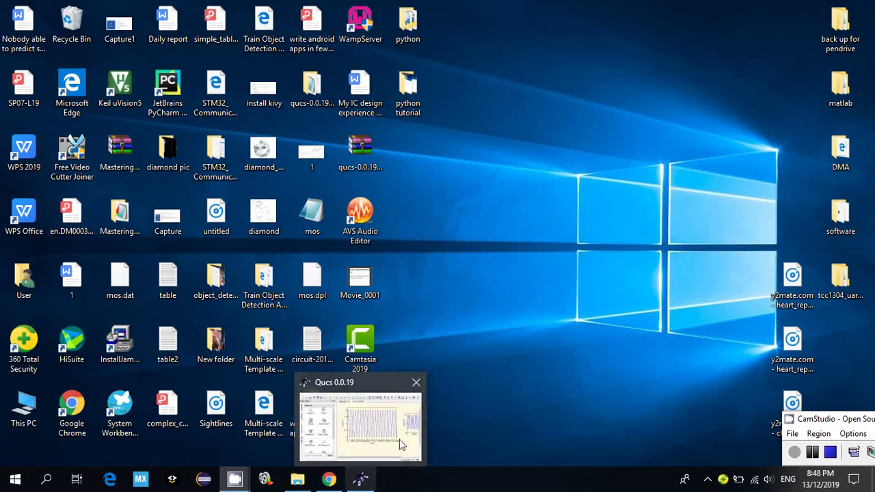
right_click(357, 486)
left_click(365, 452)
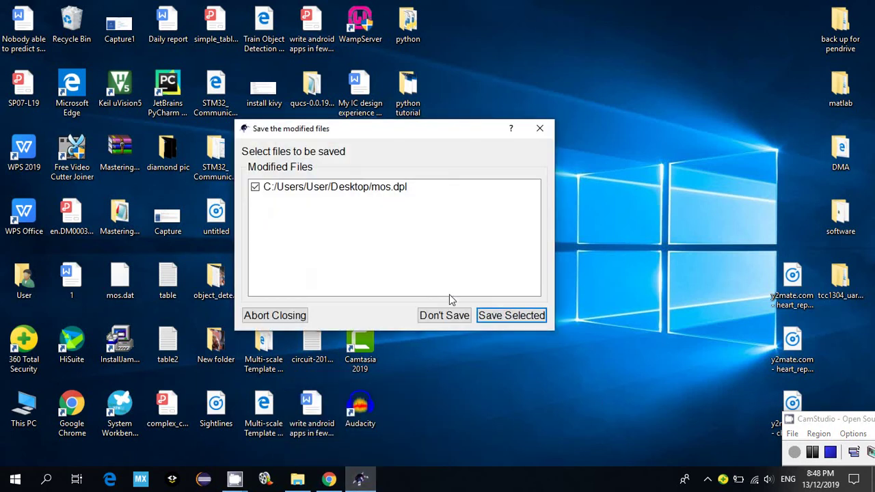
left_click(456, 317)
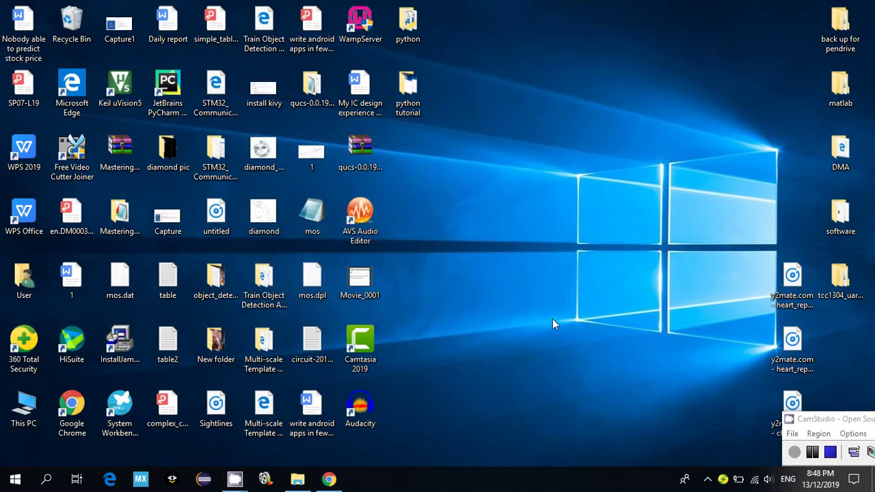
Launch Qucs 0.0.19 from the qucs batch file in the desktop qucs-0.0.19 folder.
double_click(312, 85)
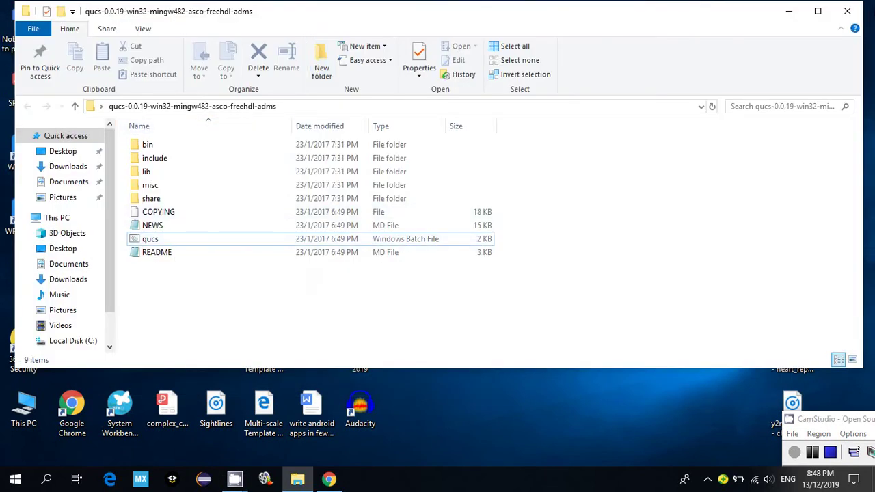
left_click(847, 11)
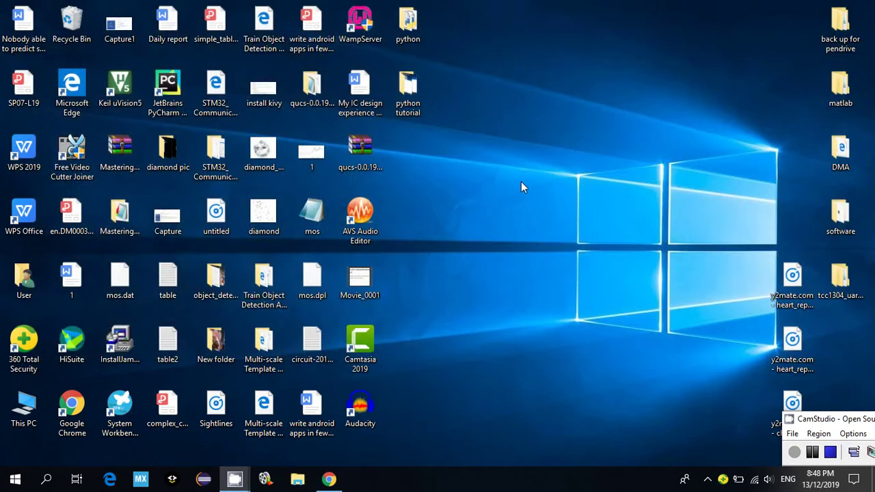
left_click(355, 163)
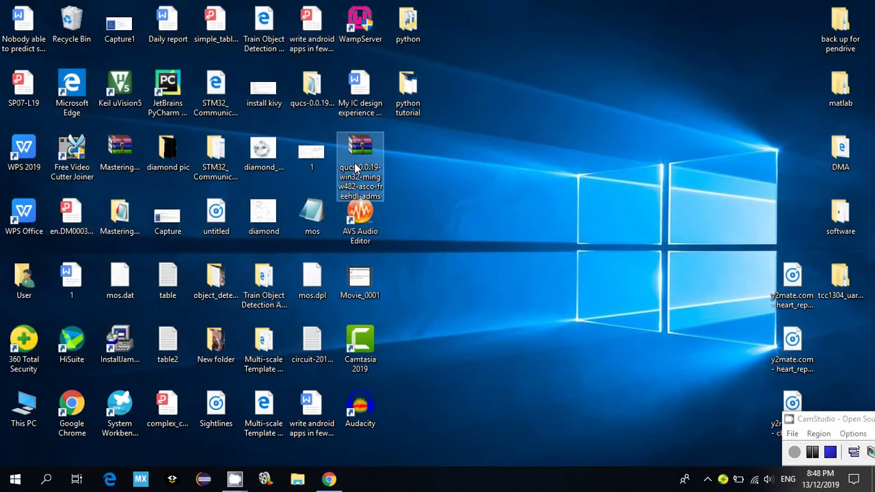
double_click(319, 103)
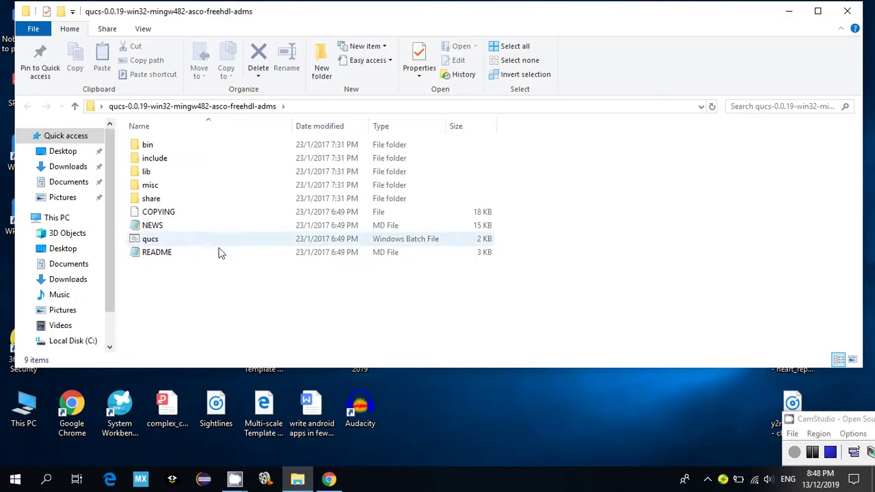
double_click(182, 240)
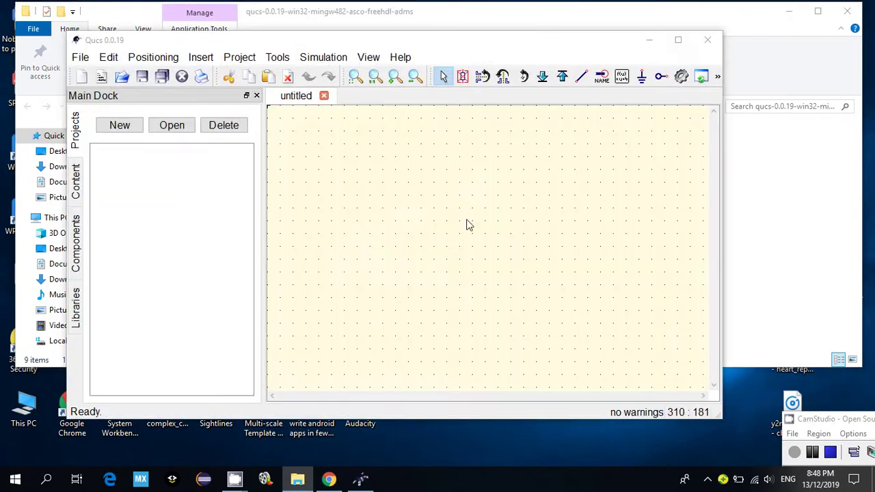
Open the mos.sch schematic from the Desktop via File > Open.
left_click_drag(424, 40, 493, 65)
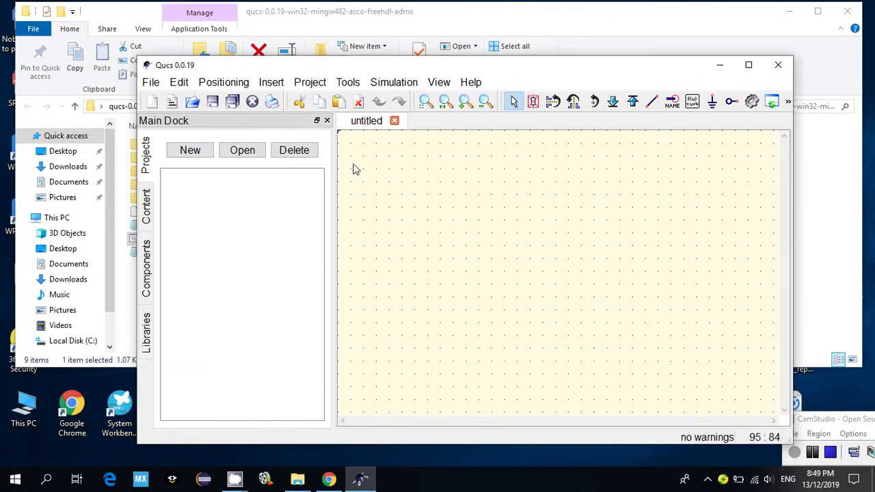
left_click(151, 82)
left_click(164, 129)
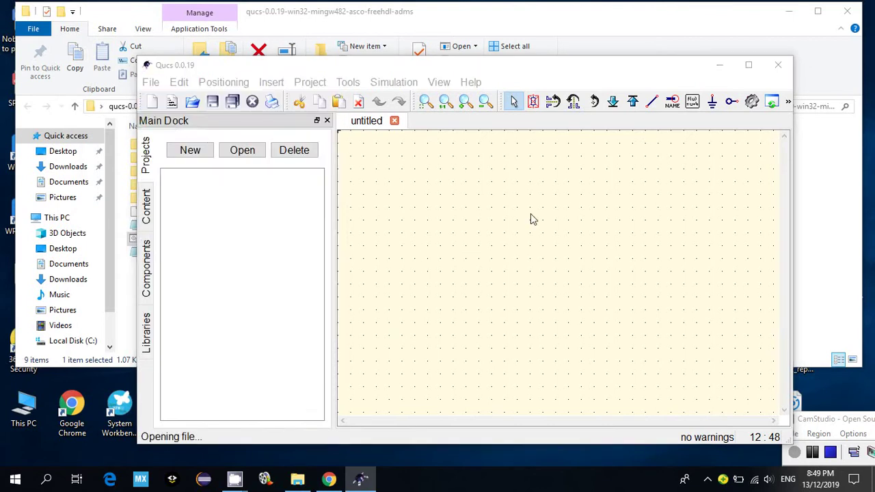
left_click(196, 200)
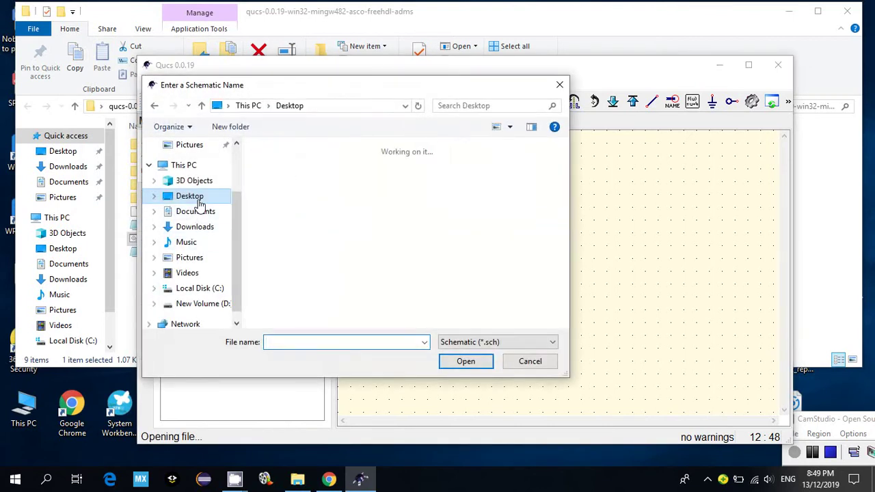
scroll(563, 247, "down", 2)
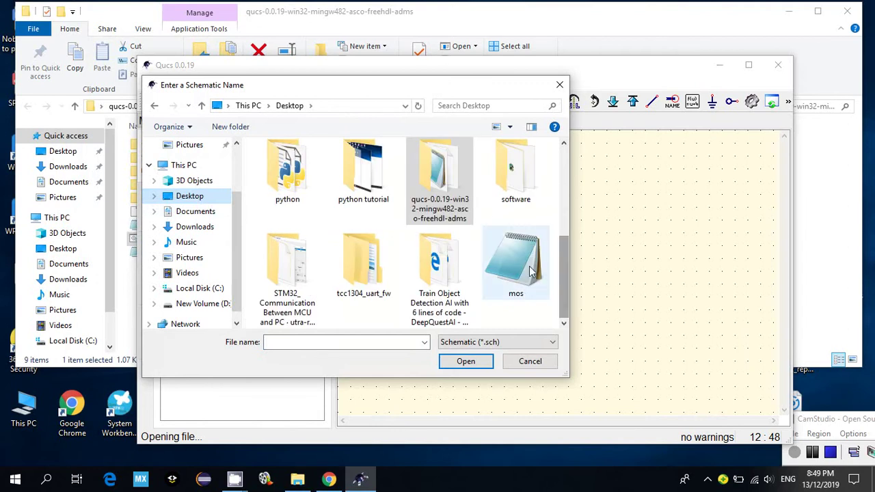
double_click(518, 270)
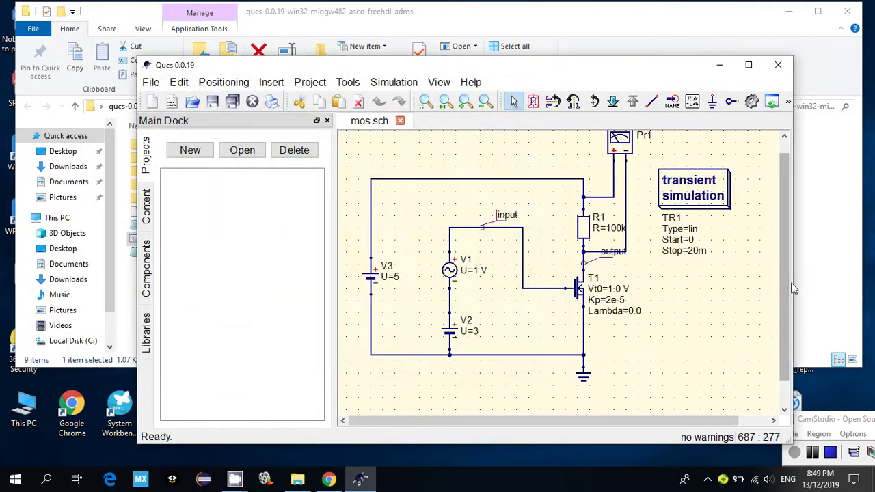
Show the lumped components list in the Main Dock's Components tab and review its categories.
scroll(786, 225, "up", 1)
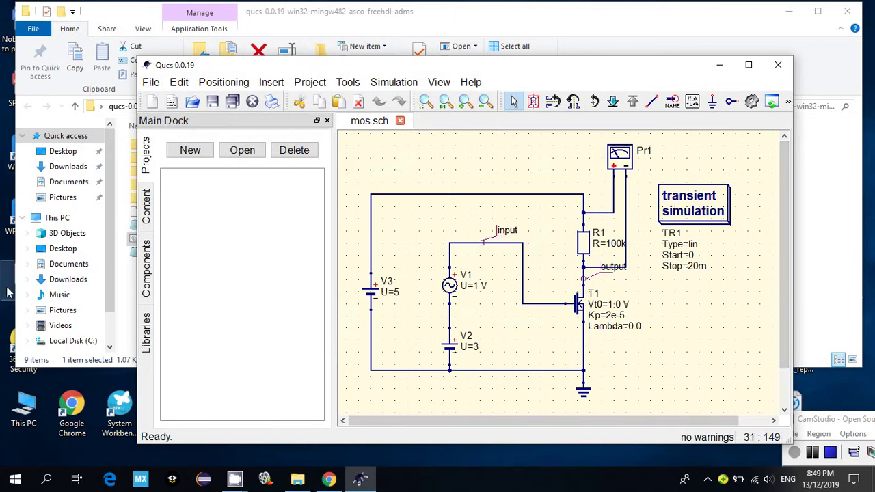
left_click(146, 274)
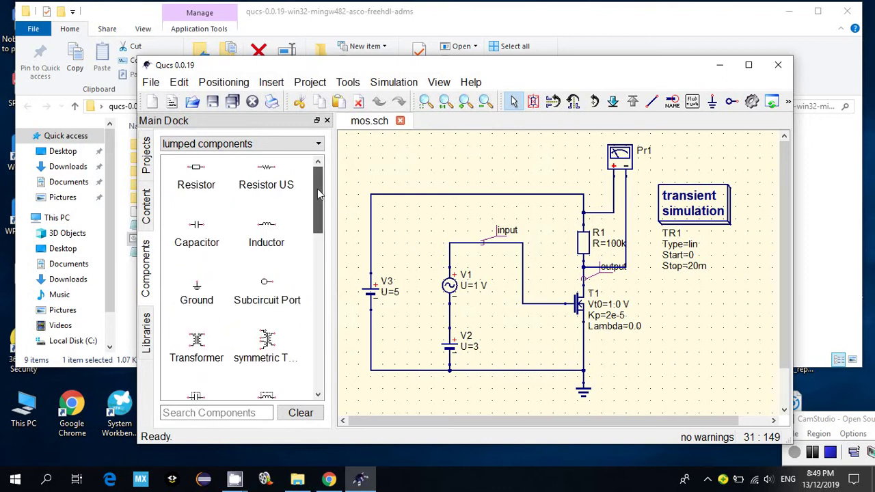
left_click(219, 142)
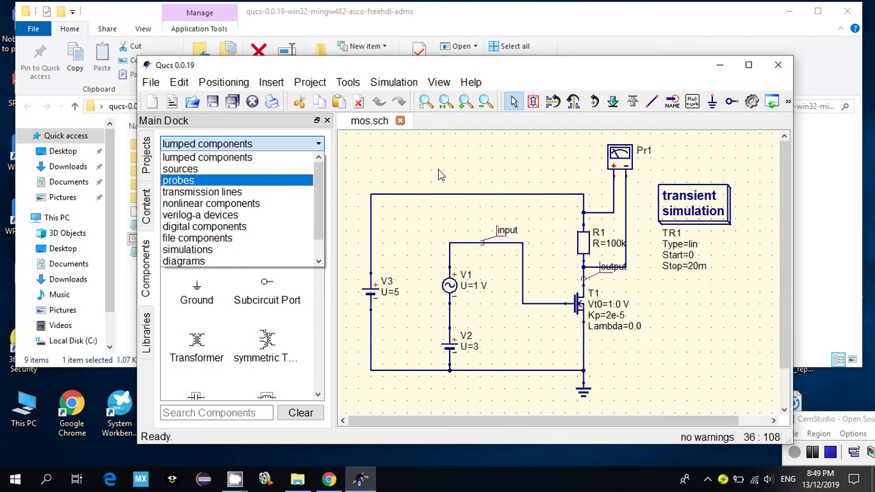
key("Escape")
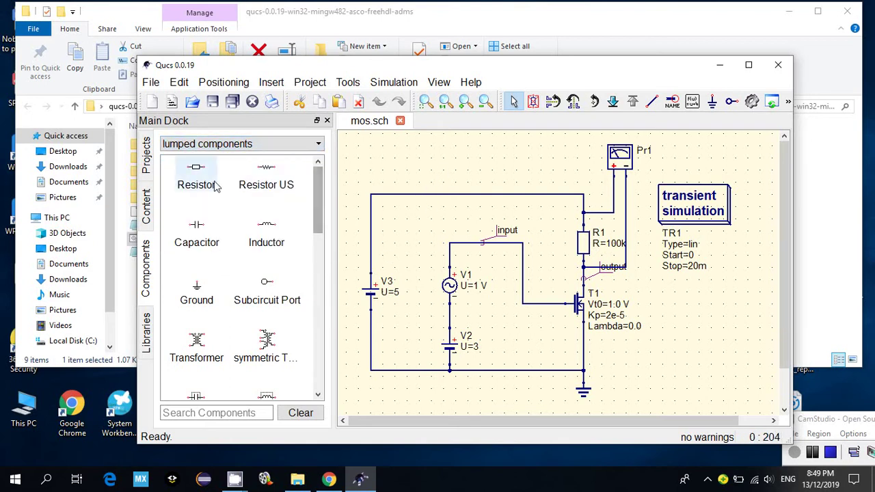
Select and deselect R1, then pick a Resistor and cancel its placement.
left_click(585, 251)
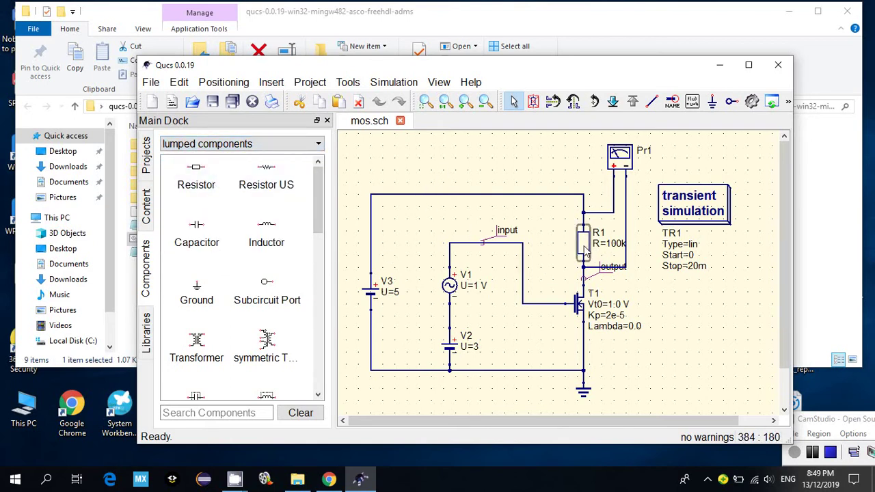
left_click(711, 320)
left_click(187, 188)
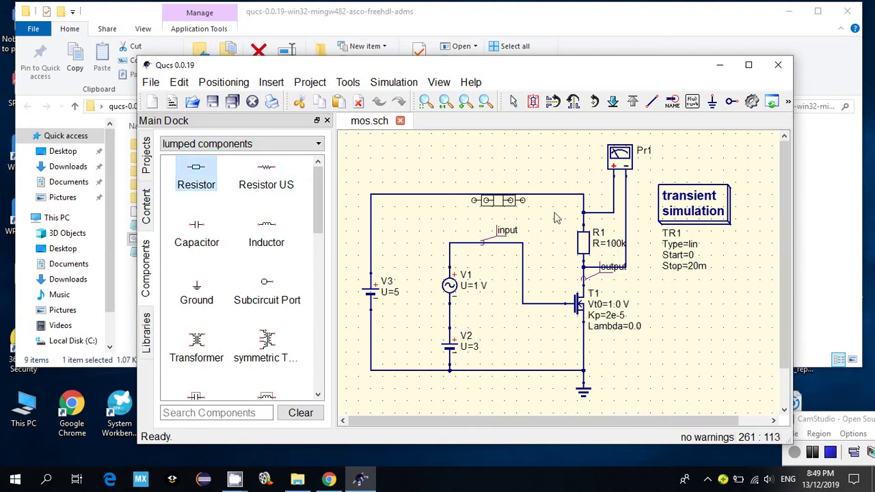
key("Escape")
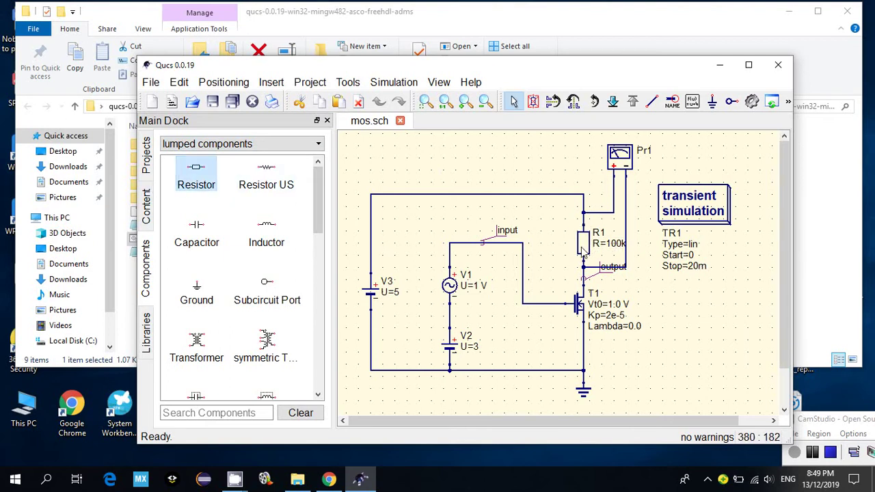
double_click(581, 244)
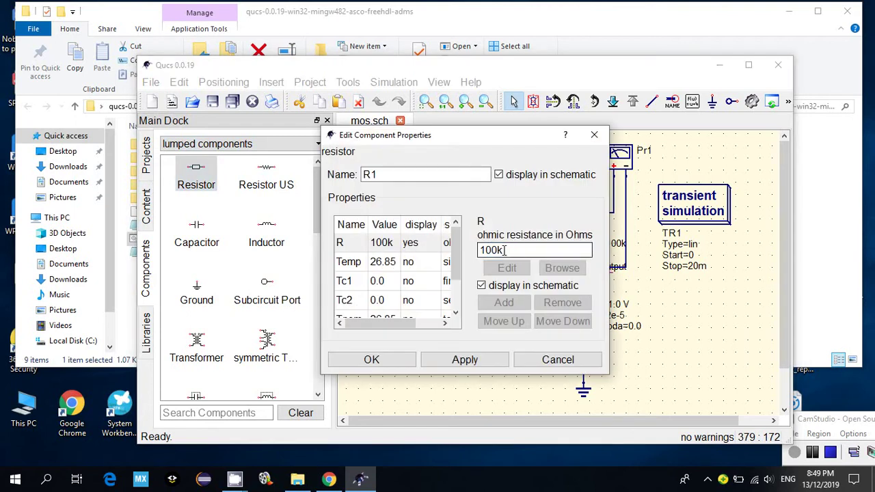
double_click(505, 250)
left_click_drag(608, 252, 733, 256)
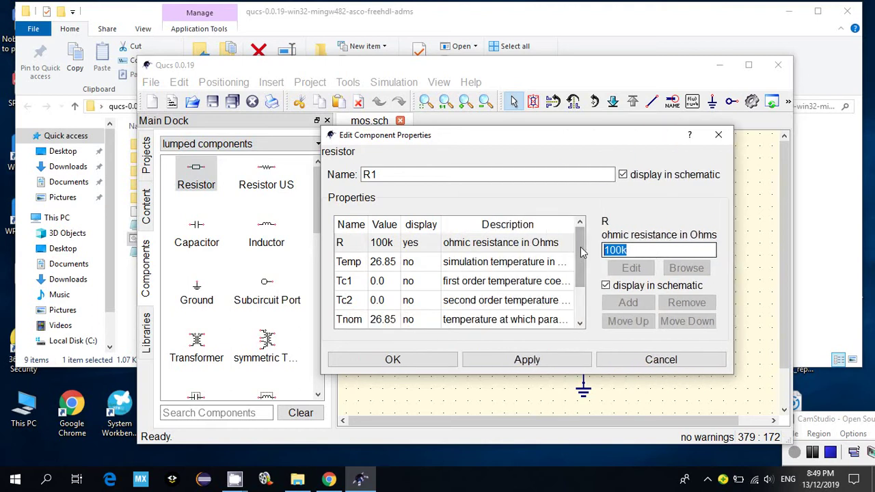
left_click_drag(580, 247, 580, 285)
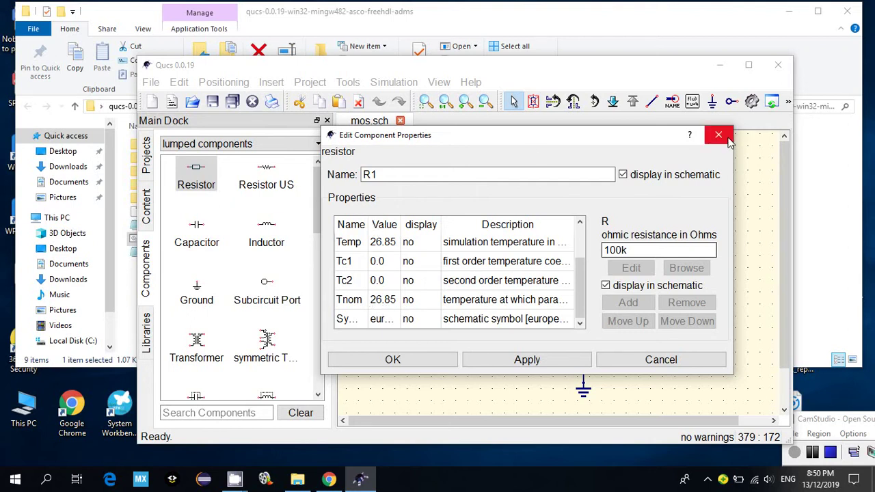
left_click(383, 246)
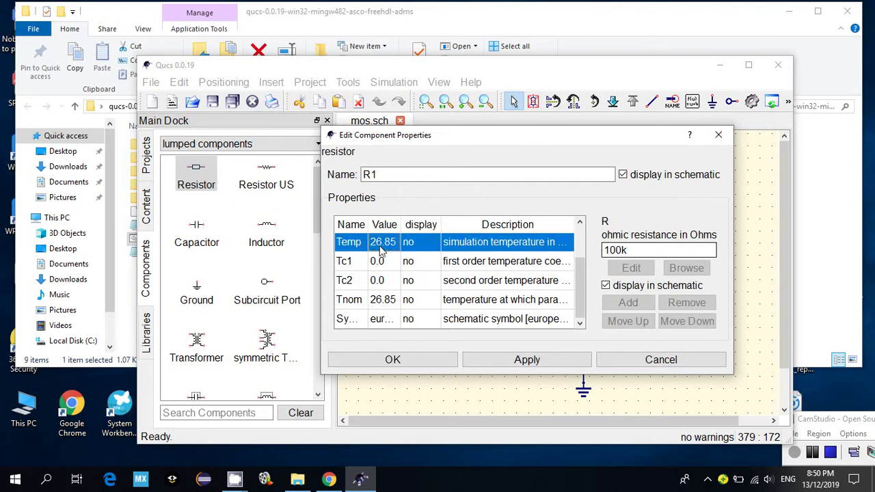
left_click(717, 134)
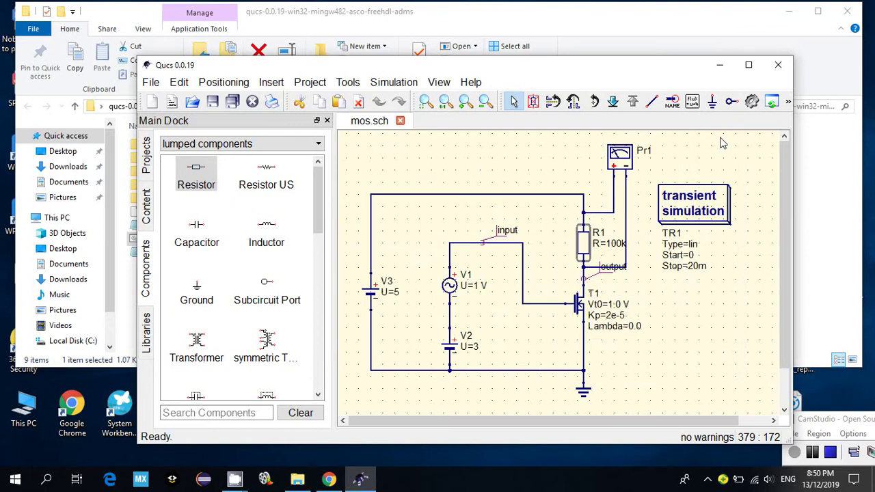
left_click(714, 349)
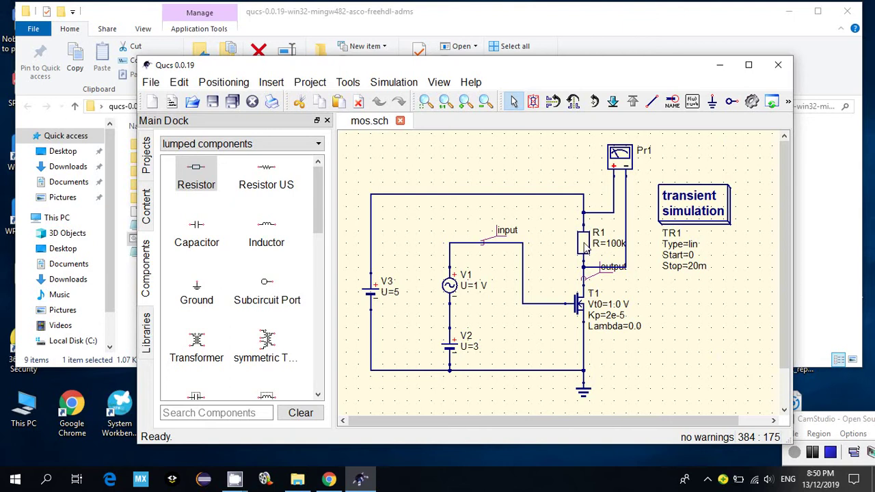
Switch the component list to 'sources' and pick ac Voltage without placing it.
left_click(450, 294)
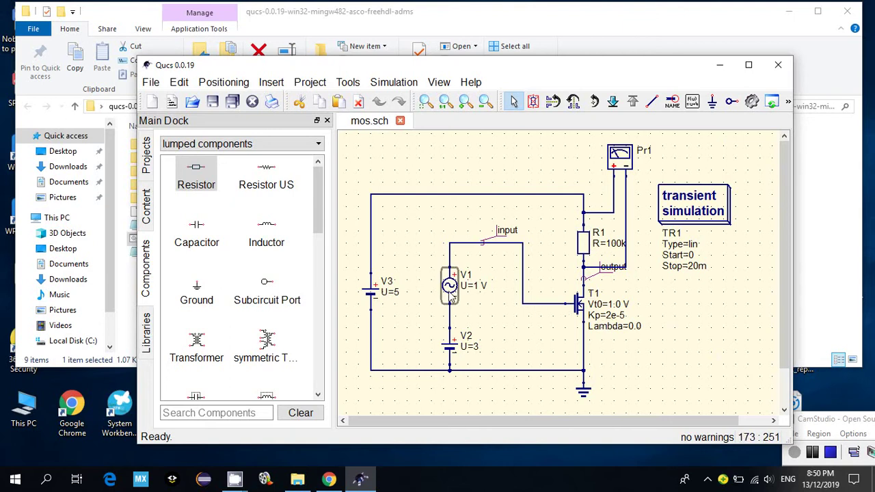
left_click(272, 145)
left_click(205, 168)
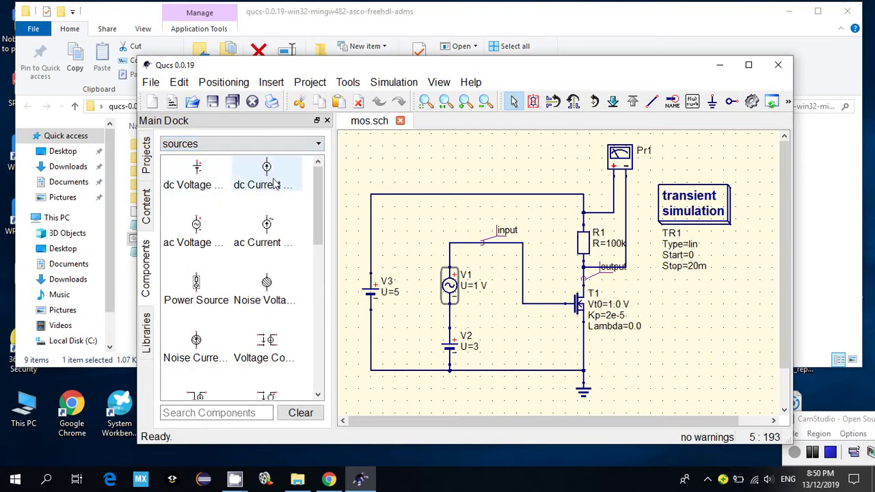
left_click(203, 226)
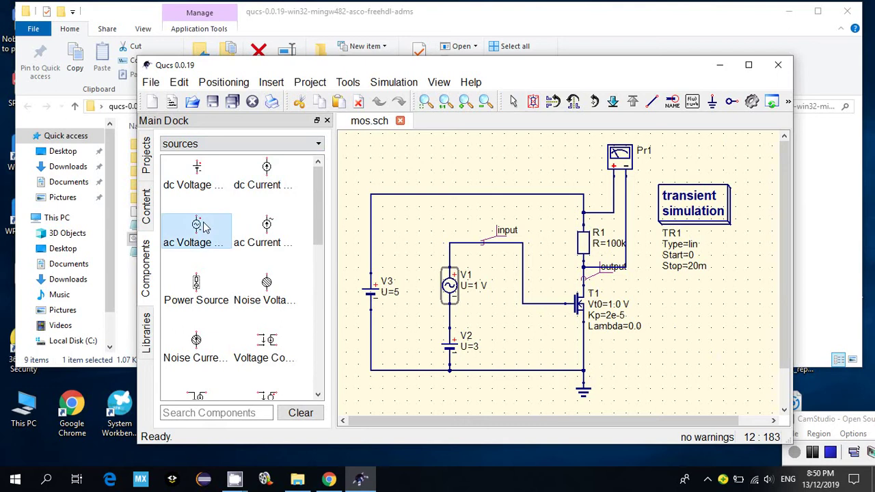
key("Escape")
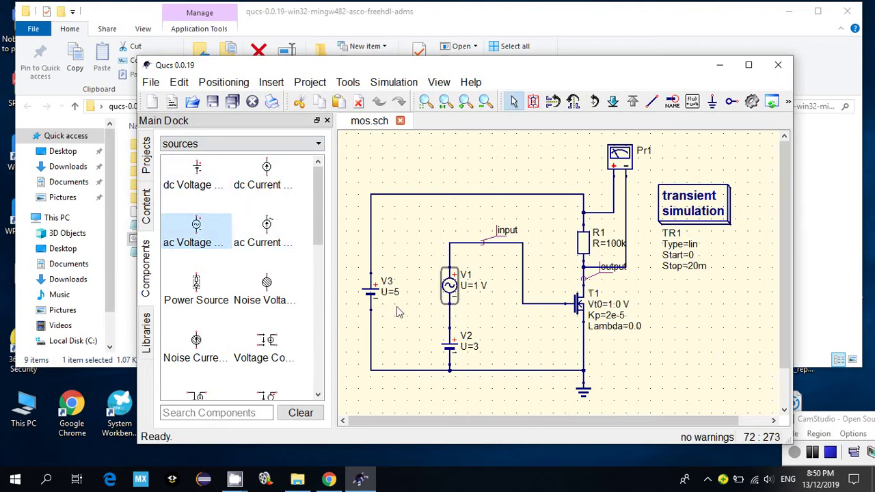
double_click(374, 294)
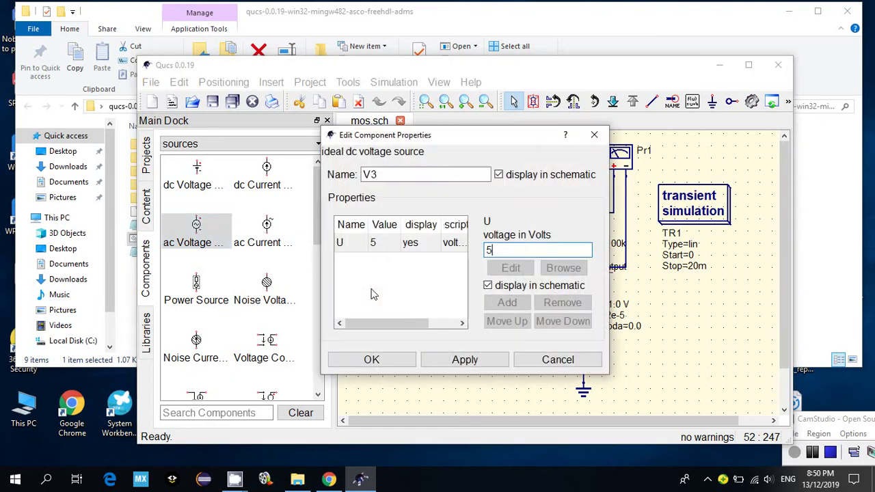
left_click(604, 135)
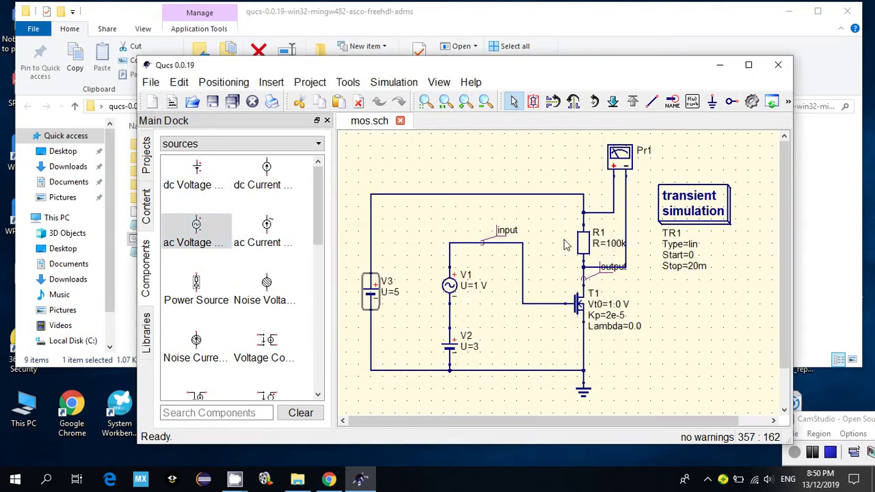
double_click(446, 284)
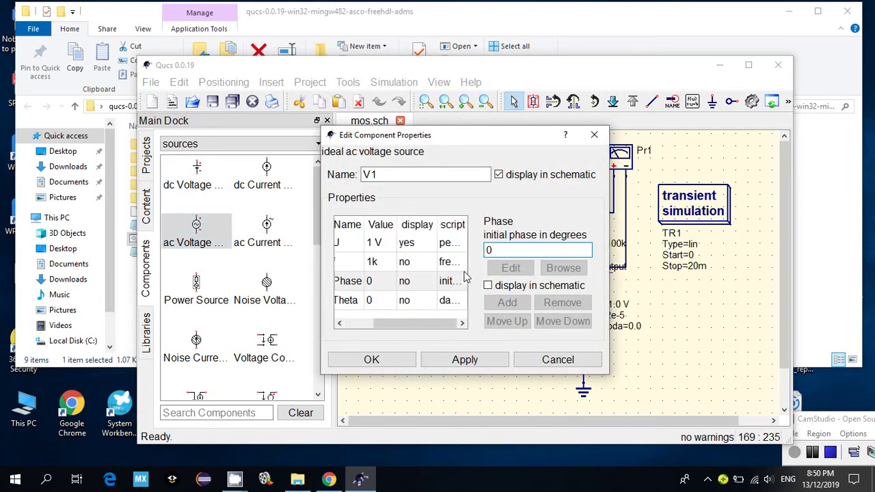
left_click(555, 361)
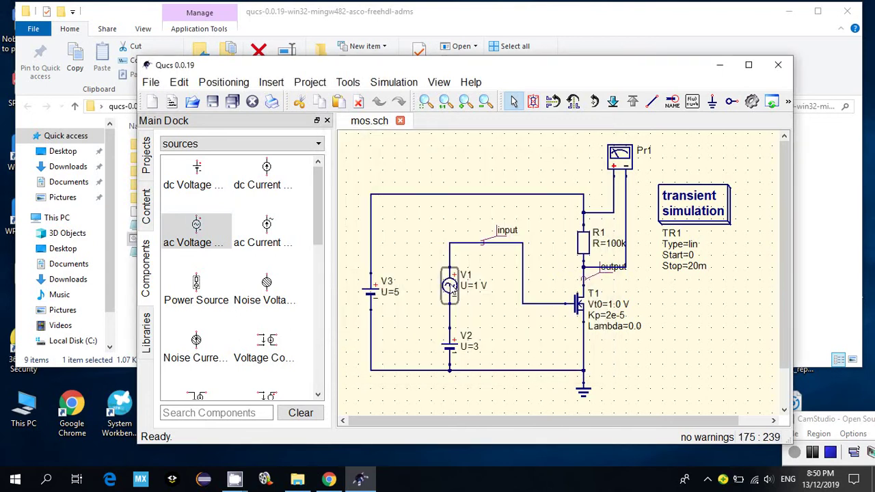
double_click(451, 287)
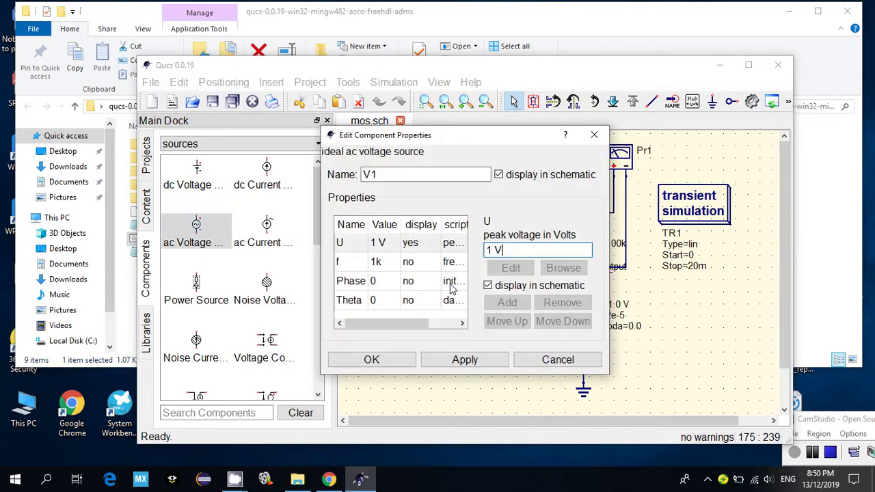
left_click(376, 266)
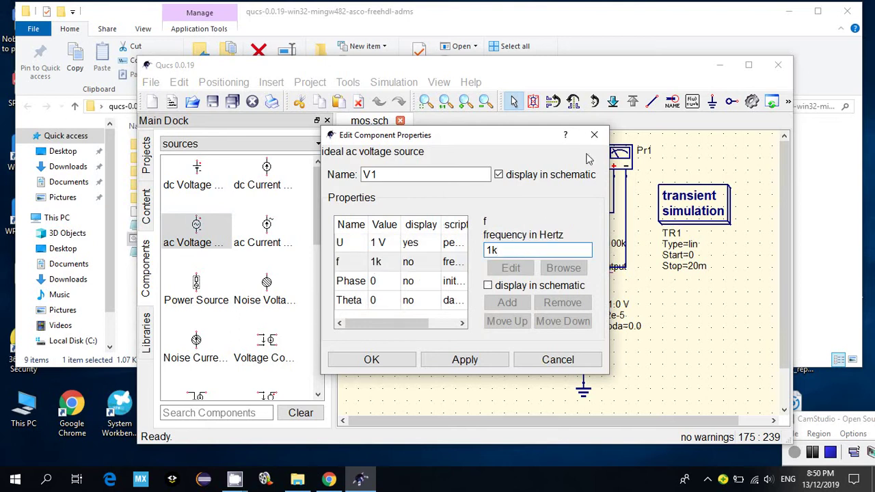
left_click(594, 135)
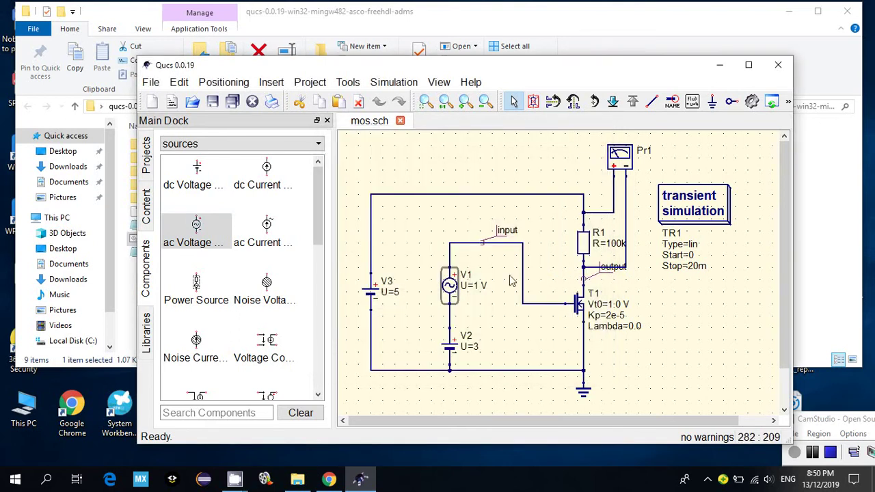
double_click(451, 351)
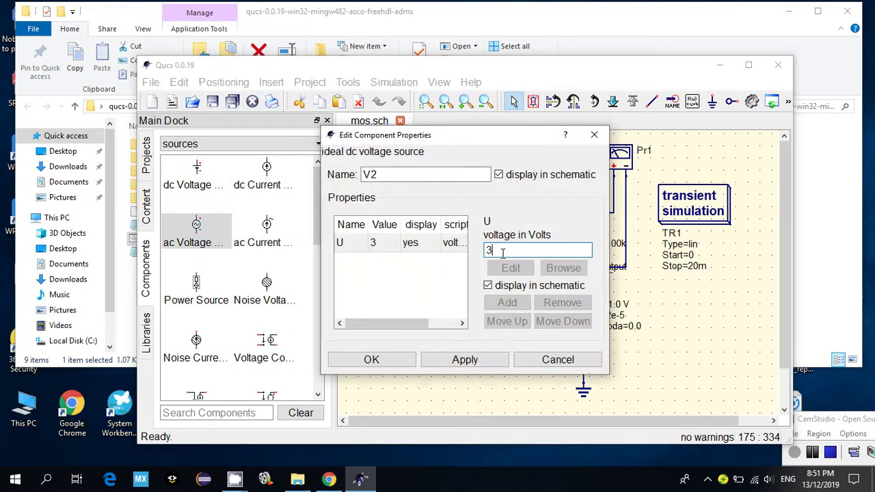
left_click(594, 134)
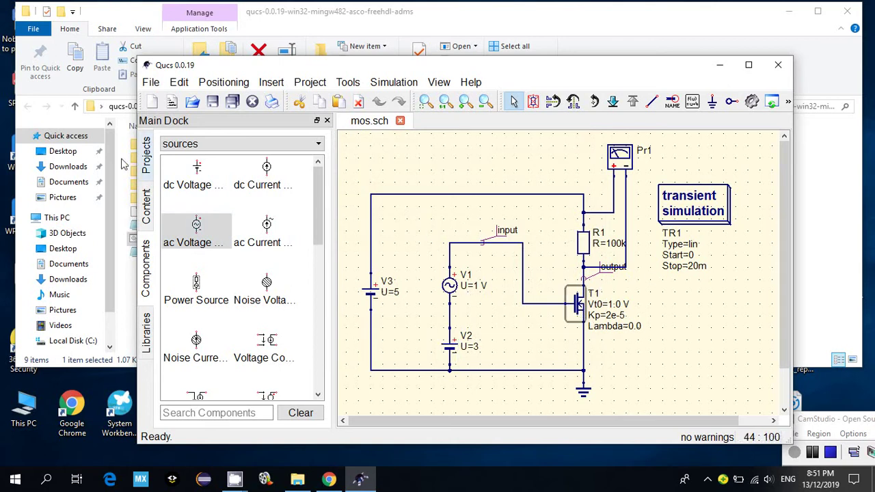
Show the 'nonlinear components' category down to the MOSFETs, leaving the Wire tool unused.
left_click(241, 144)
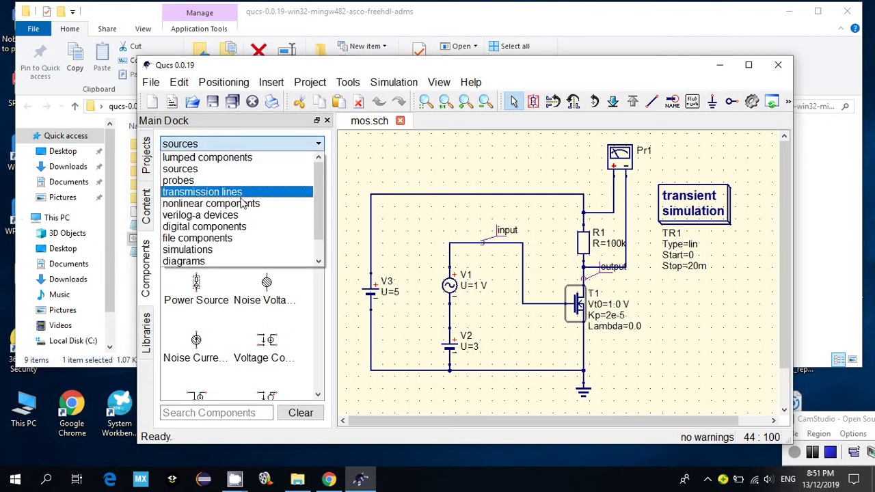
left_click(241, 204)
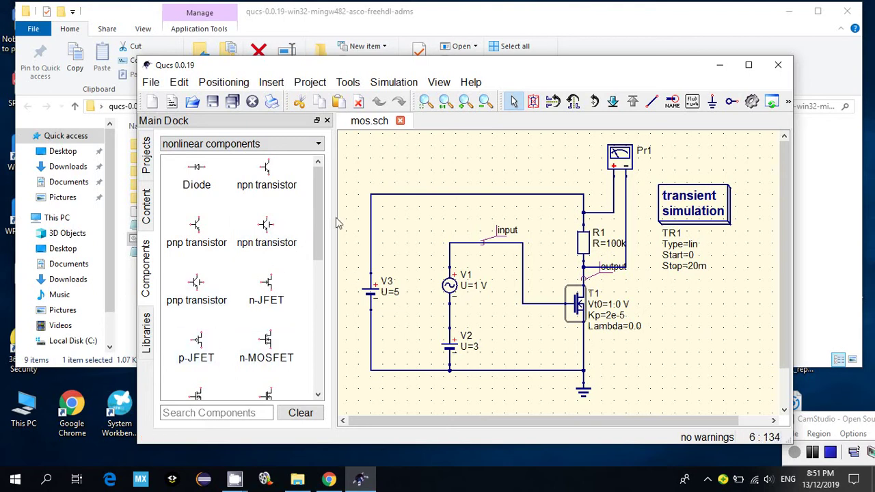
left_click_drag(320, 239, 320, 280)
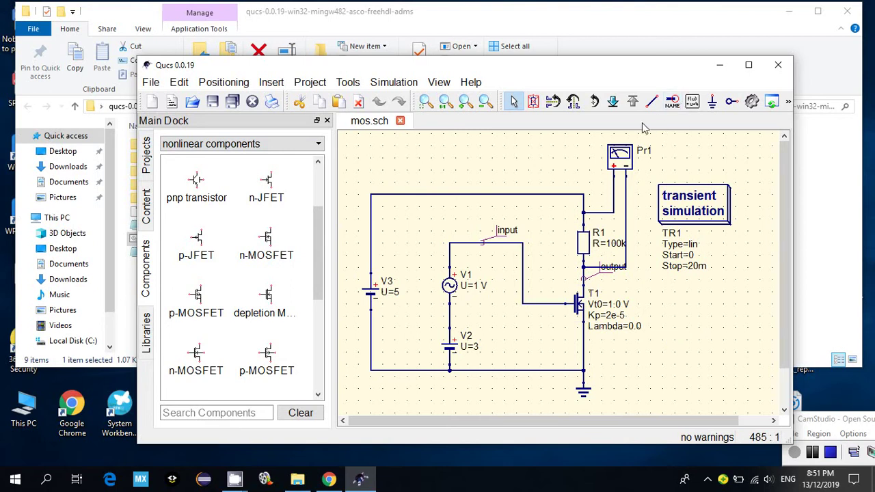
left_click(650, 103)
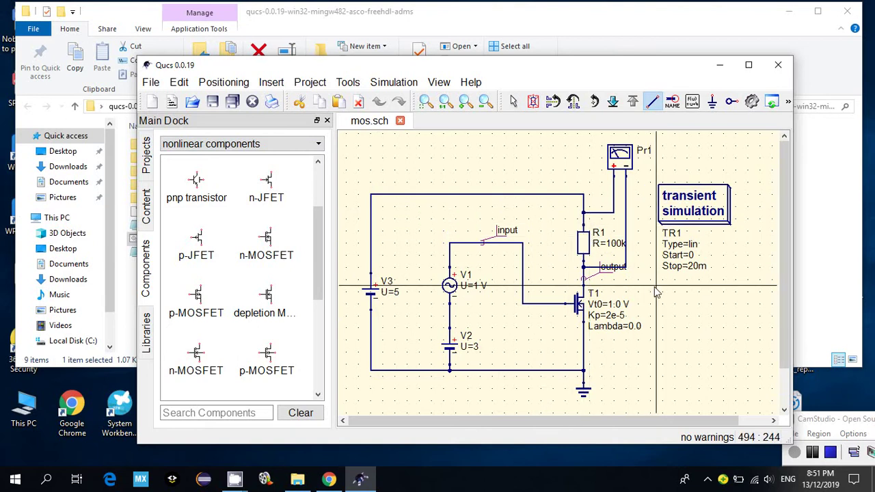
key("Escape")
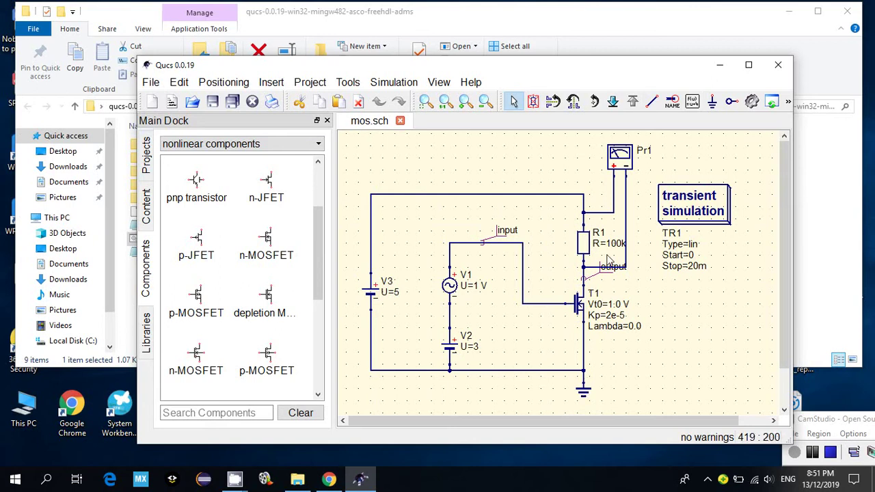
double_click(580, 308)
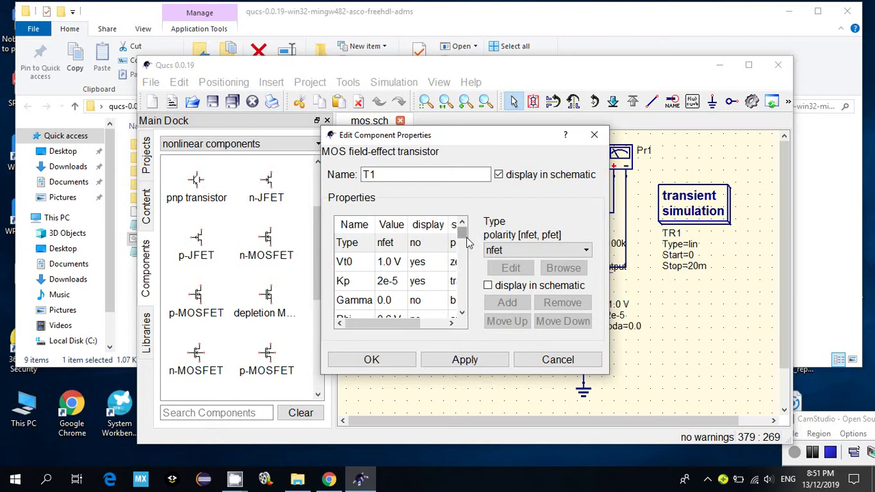
mouse_move(464, 239)
left_mouse_down()
mouse_move(464, 249)
mouse_move(462, 240)
left_mouse_up()
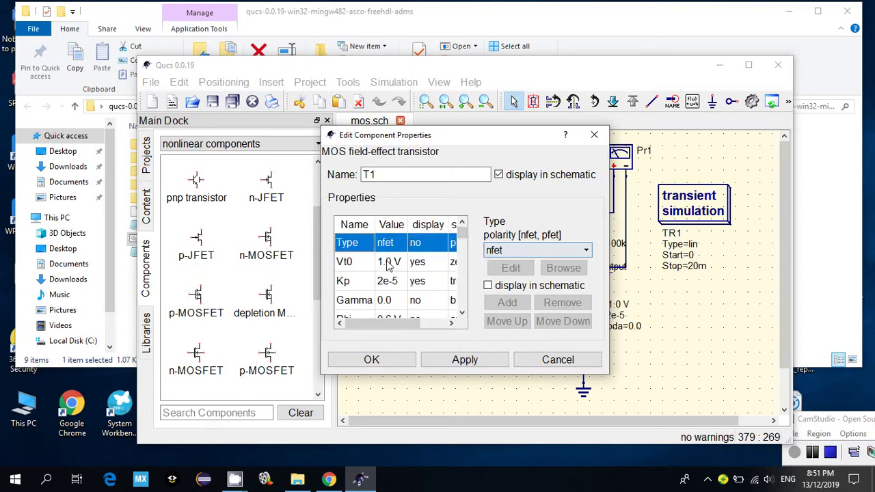
left_click(383, 270)
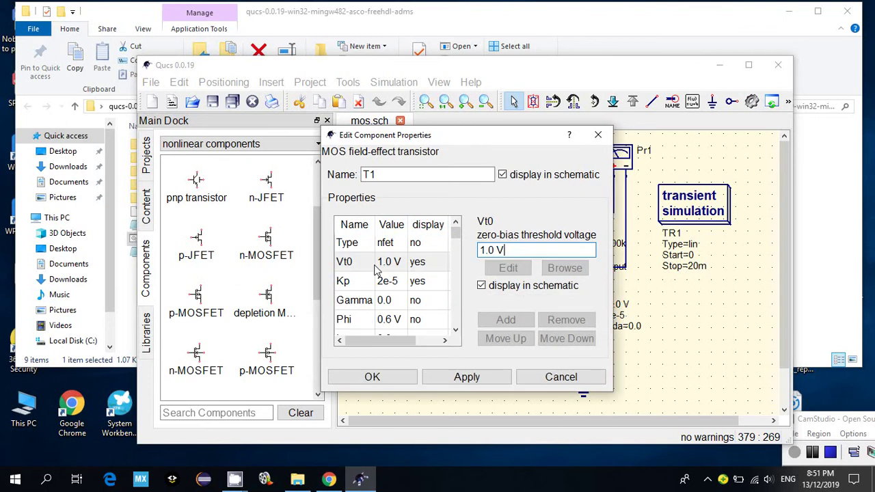
scroll(415, 287, "down", 3)
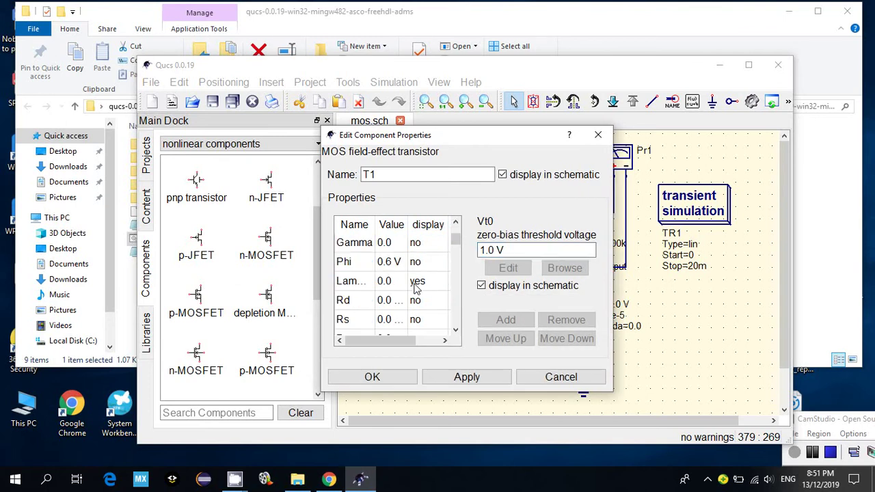
scroll(415, 287, "down", 2)
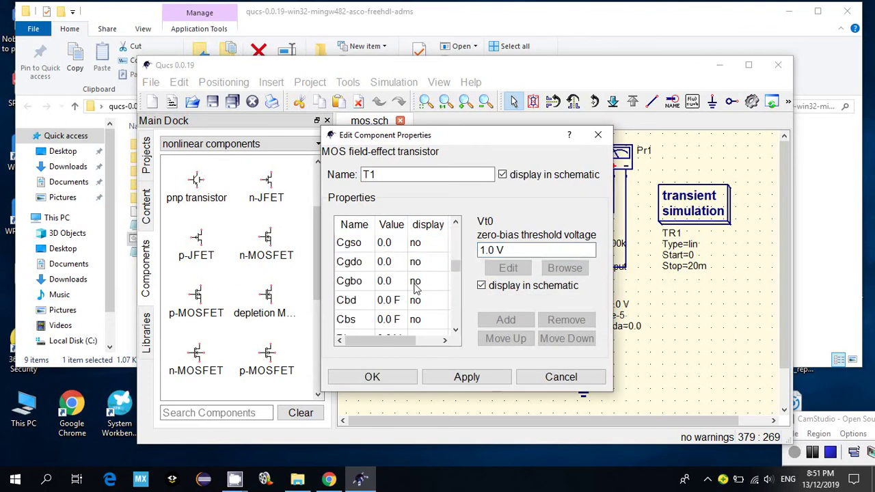
scroll(415, 287, "down", 3)
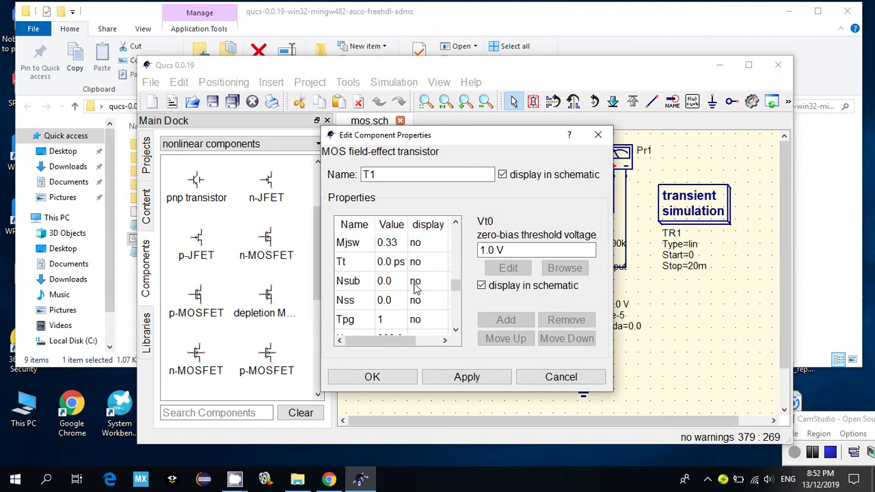
scroll(415, 287, "down", 4)
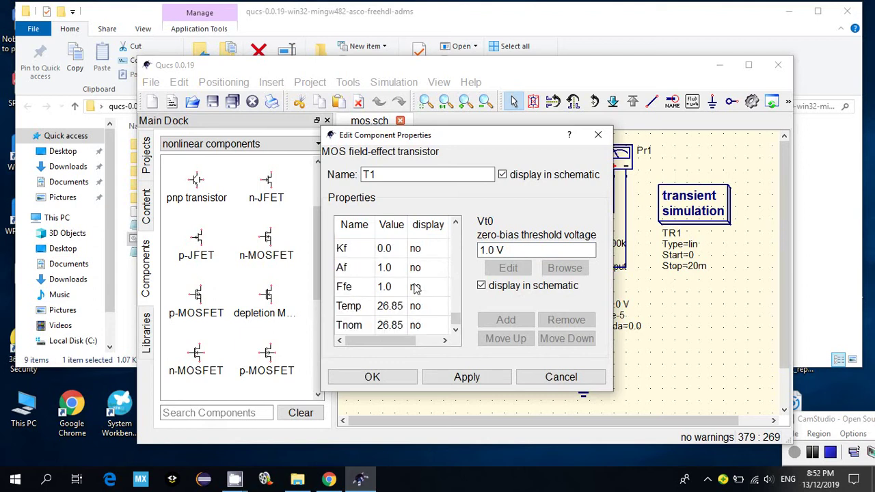
scroll(415, 287, "up", 10)
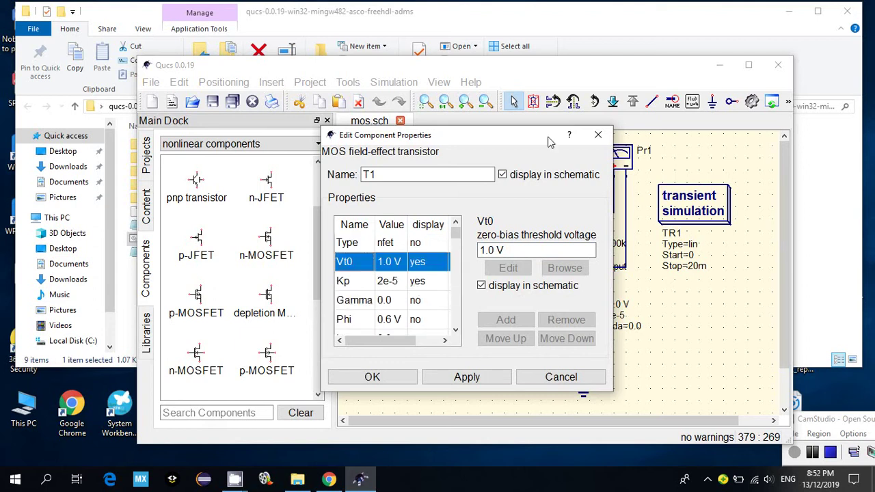
scroll(387, 298, "down", 10)
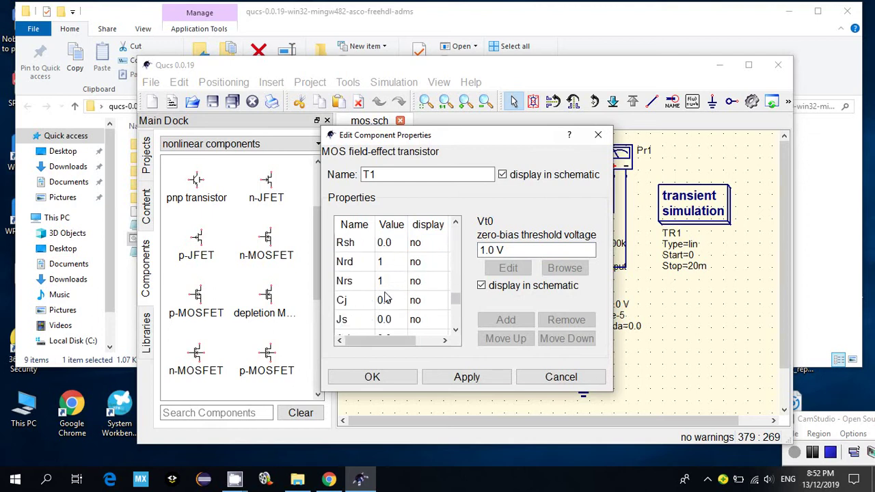
scroll(386, 298, "down", 3)
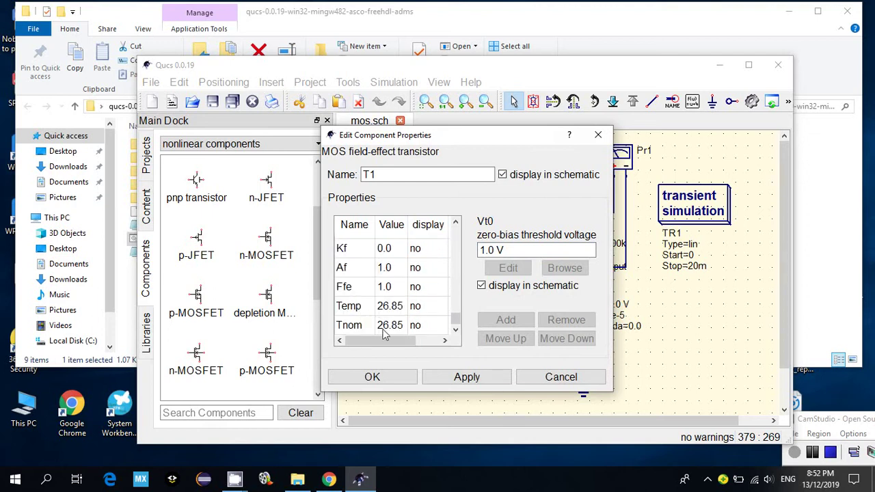
left_click(559, 376)
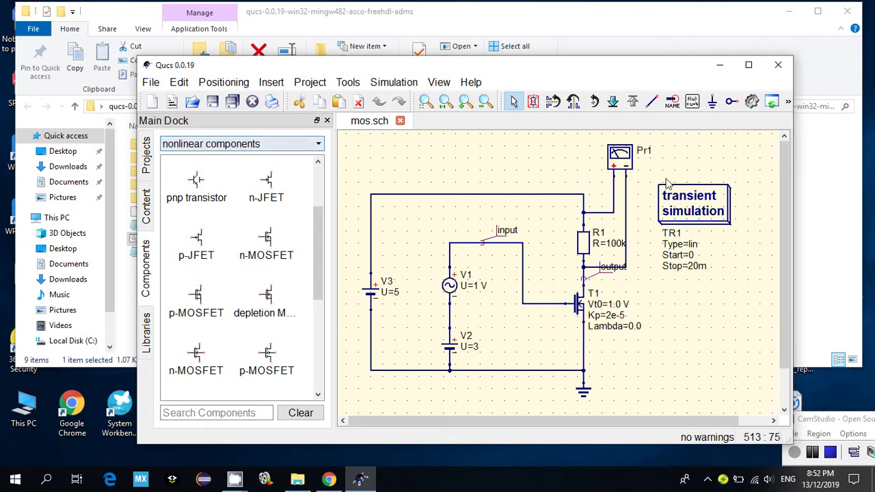
Switch the component list to 'probes' and view Pr1's properties without changing them.
left_click(631, 163)
left_click(277, 145)
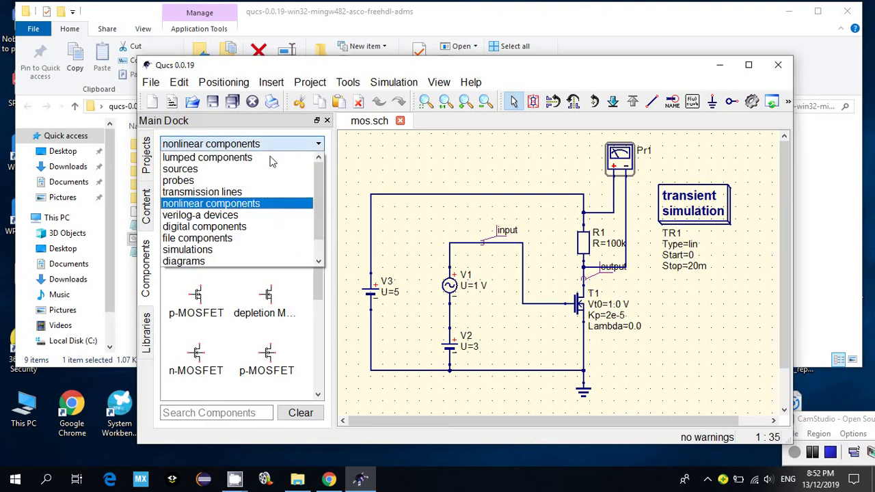
left_click(228, 250)
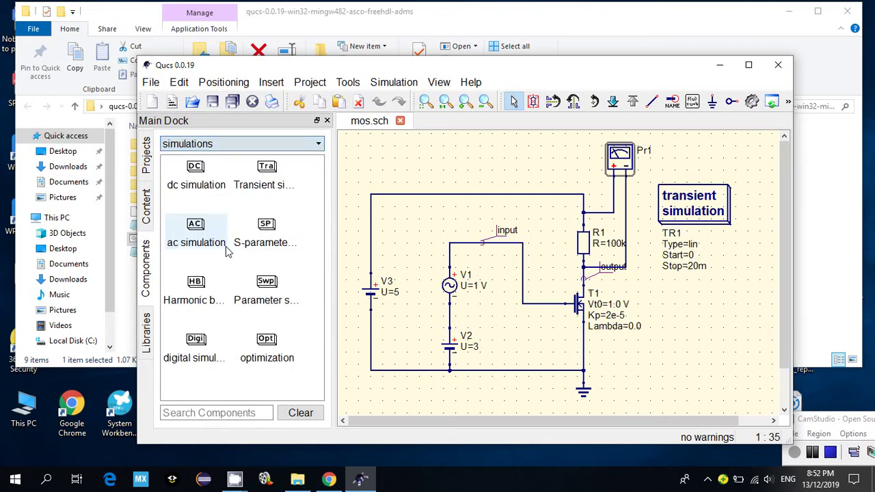
left_click(240, 145)
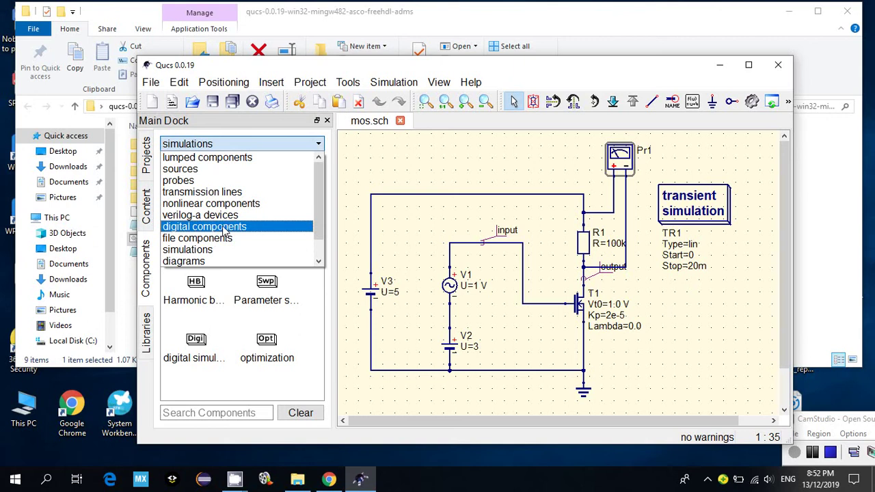
left_click(239, 180)
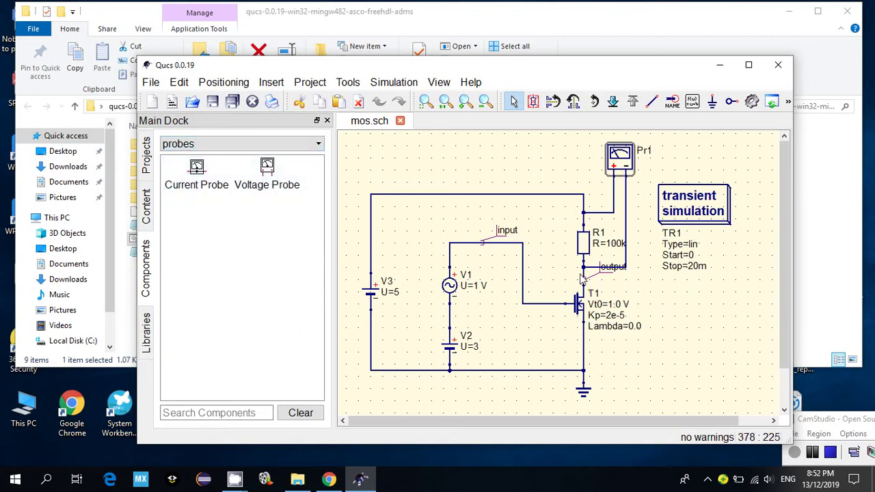
double_click(620, 159)
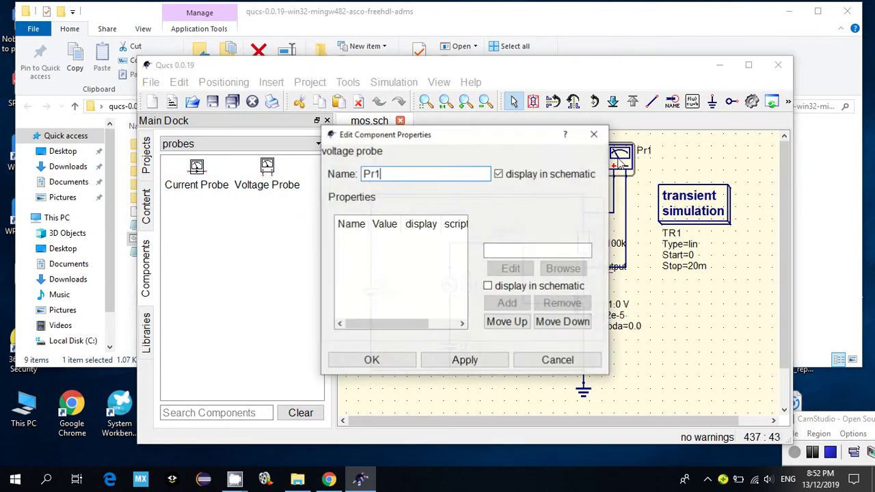
left_click(594, 136)
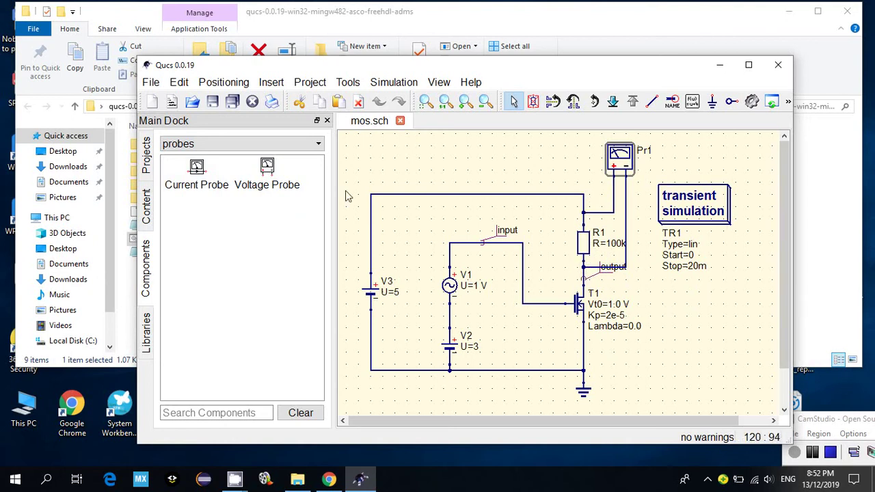
Show the 'simulations' category and cancel placing an extra transient simulation.
left_click(275, 147)
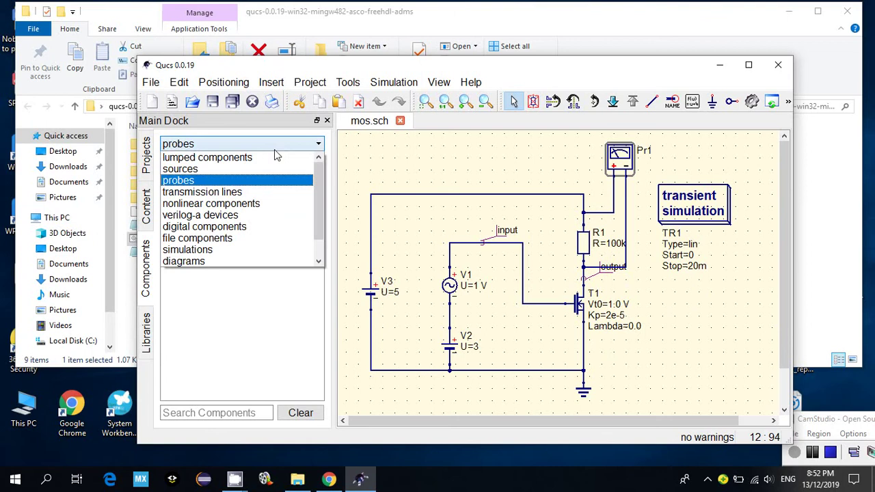
left_click(246, 250)
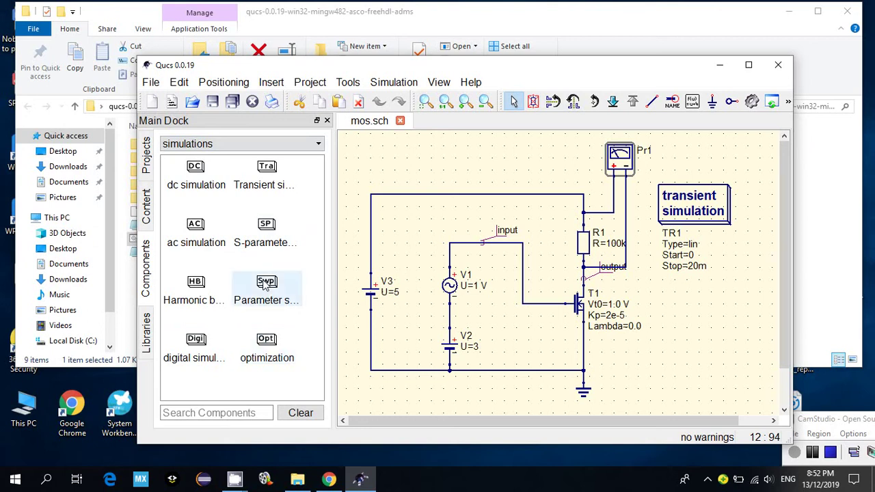
left_click(259, 179)
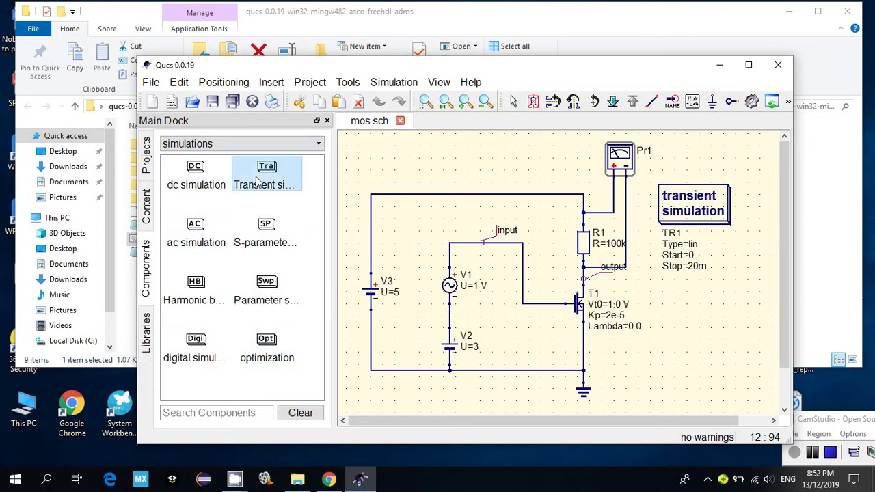
key("Escape")
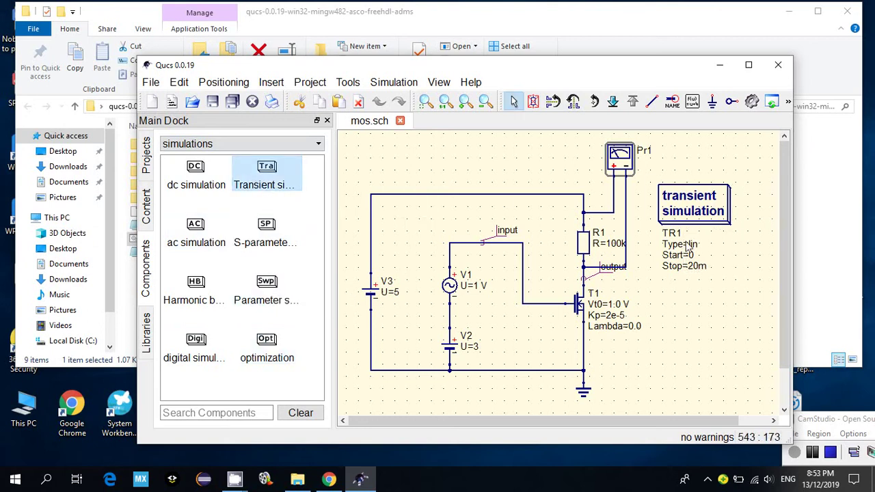
Review TR1's linear 0 to 20m sweep with 1000 points and solver properties, then apply.
double_click(691, 212)
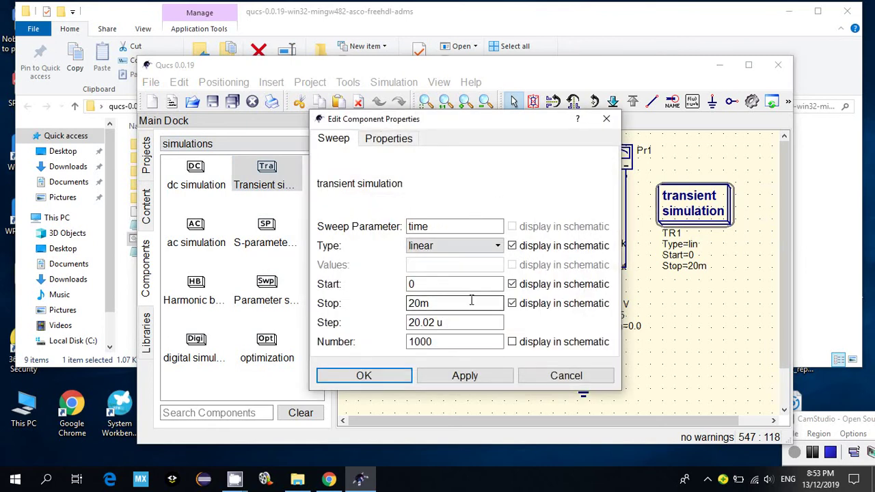
left_click(454, 286)
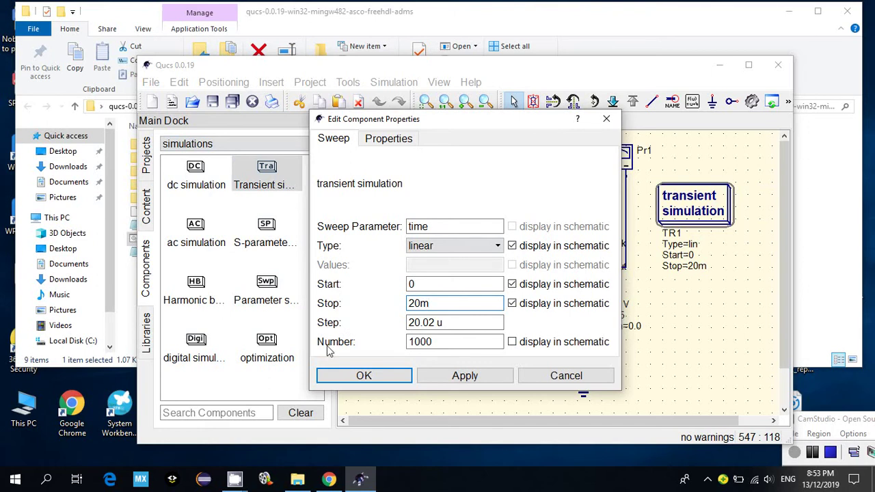
left_click_drag(439, 346, 377, 341)
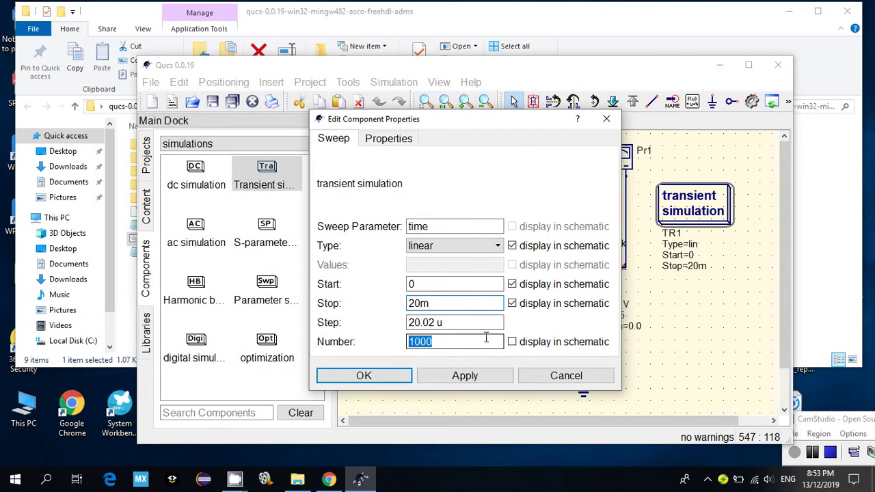
left_click(388, 140)
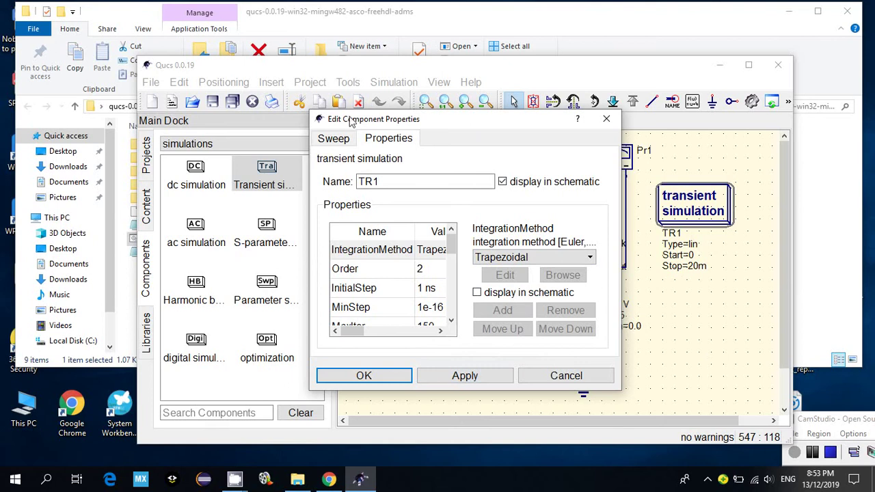
left_click(333, 138)
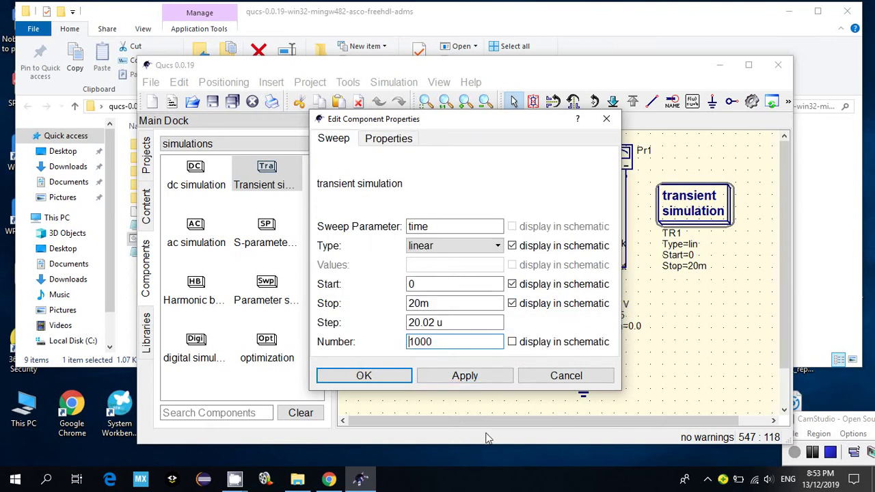
left_click(485, 383)
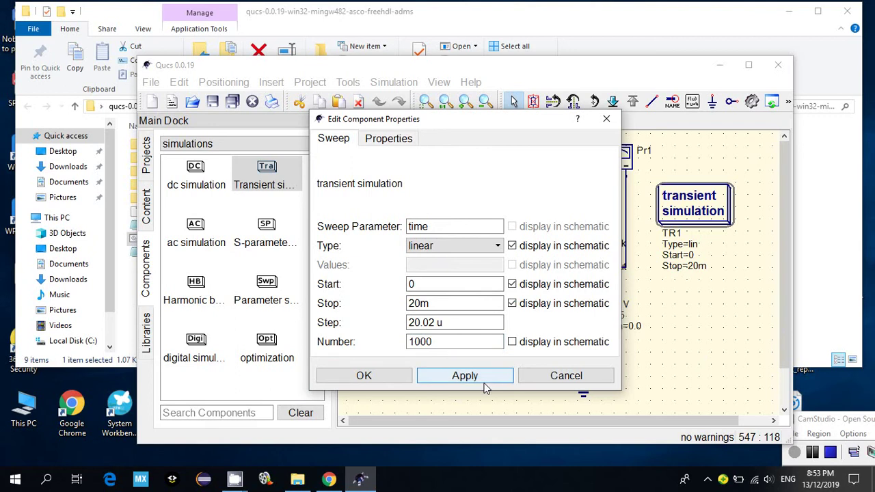
left_click(547, 377)
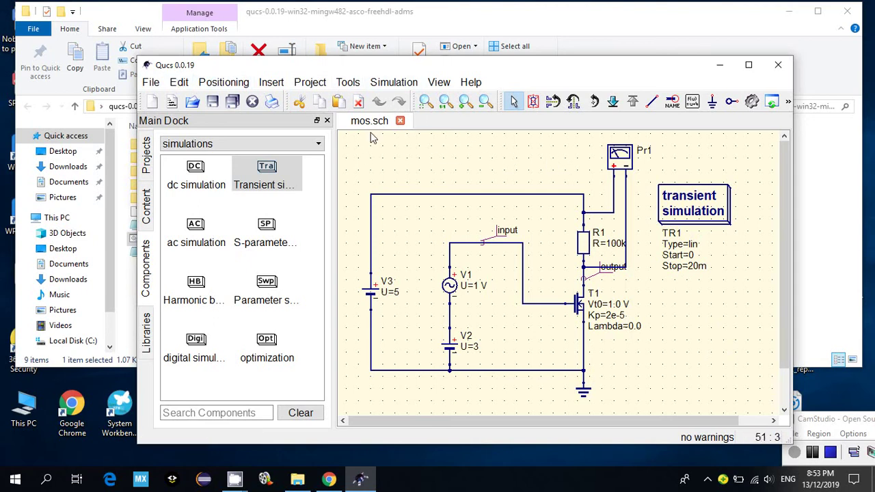
Run the simulation to open mos.dpl and pick a Cartesian diagram.
left_click(386, 83)
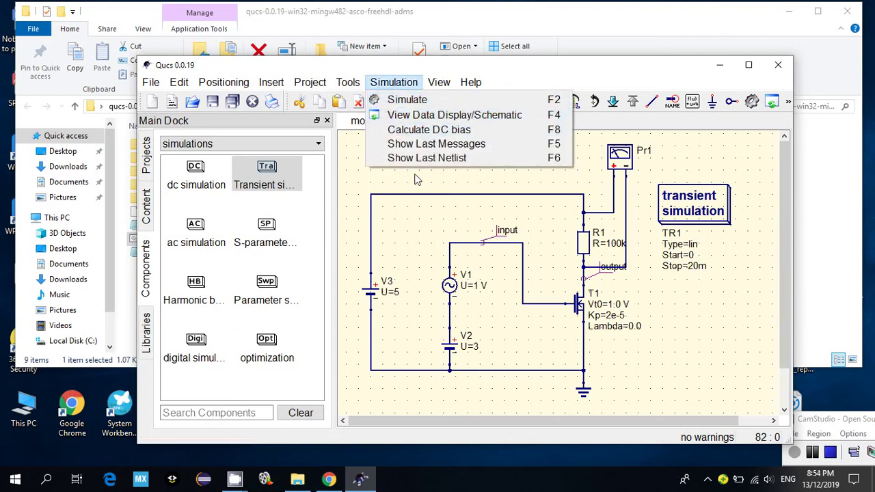
left_click(428, 116)
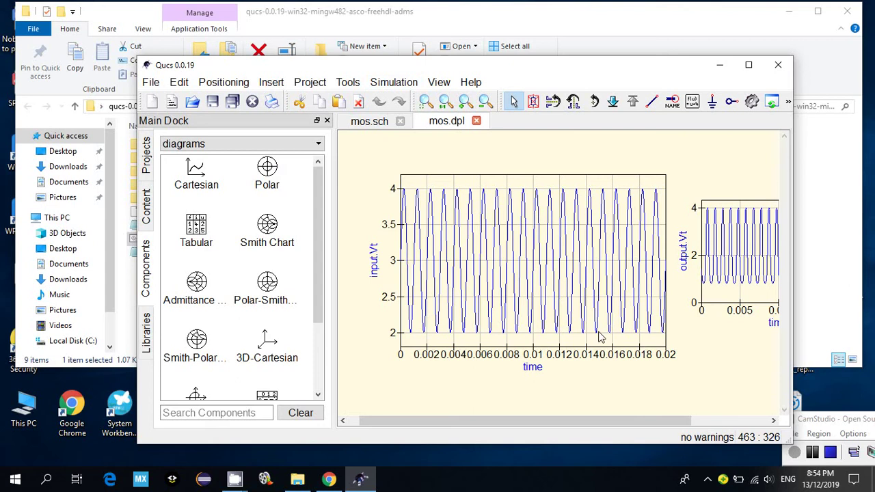
scroll(491, 304, "up", 1)
scroll(491, 305, "down", 1)
left_click(193, 179)
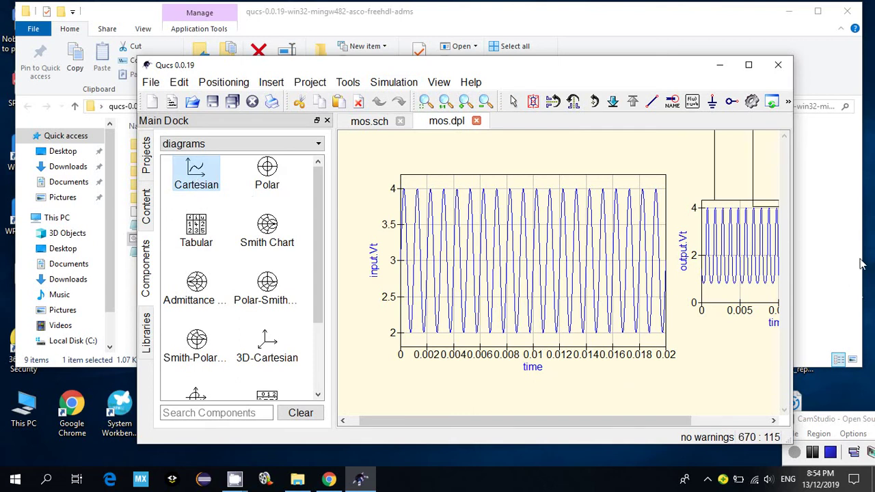
Place a Cartesian diagram graphing input.Vt, output.Vt and Pr1.Vt together.
left_click(485, 157)
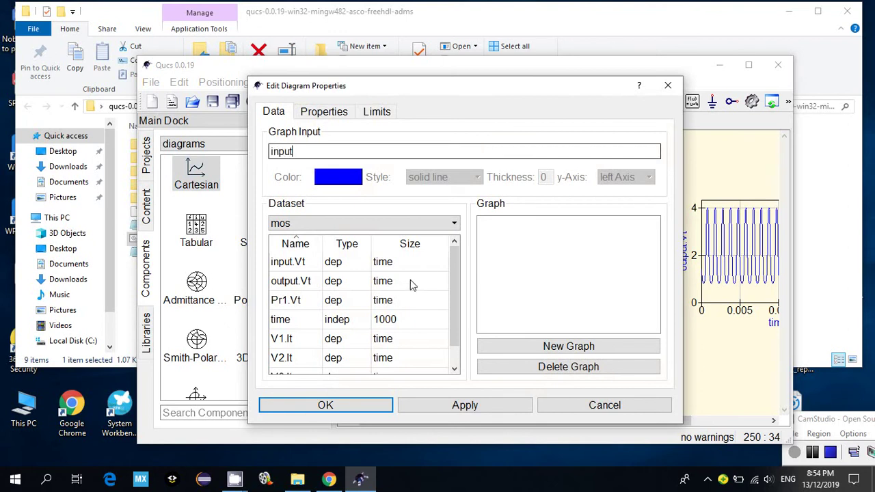
type("input")
double_click(304, 264)
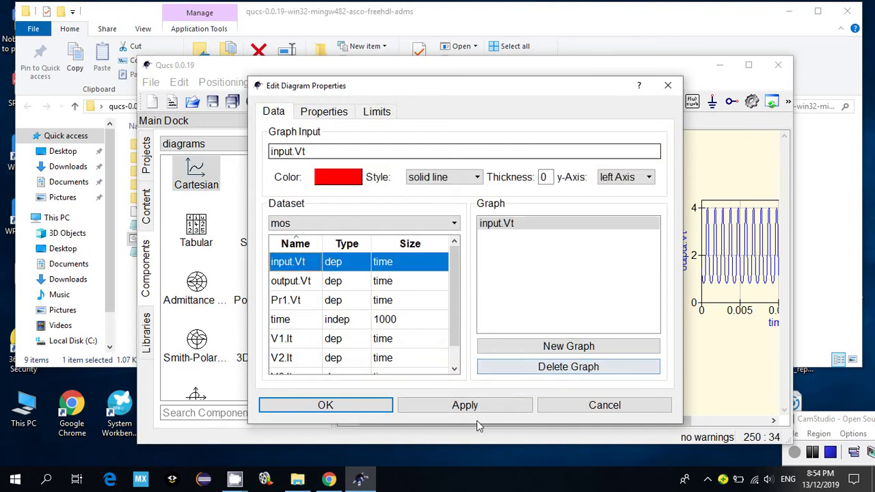
double_click(280, 283)
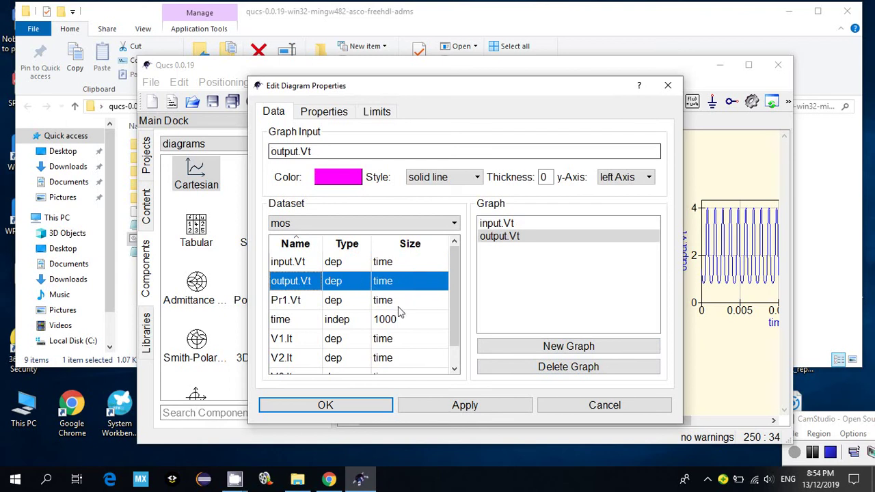
scroll(284, 338, "down", 1)
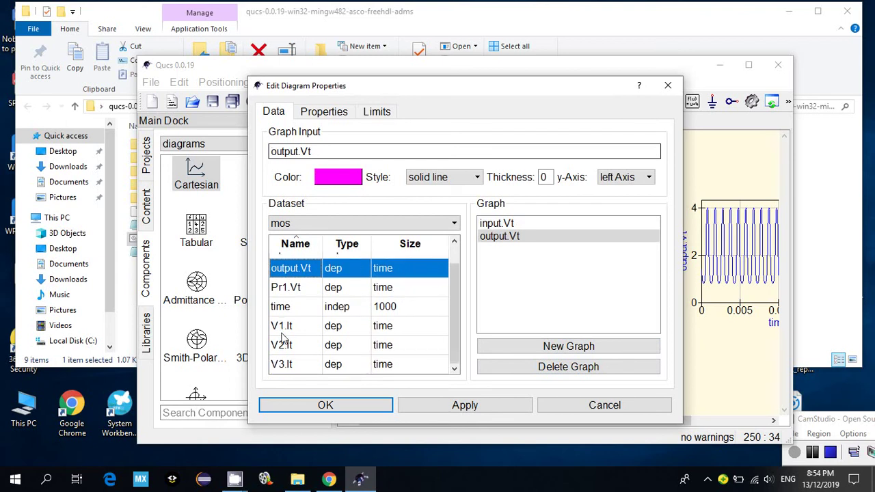
scroll(321, 342, "up", 1)
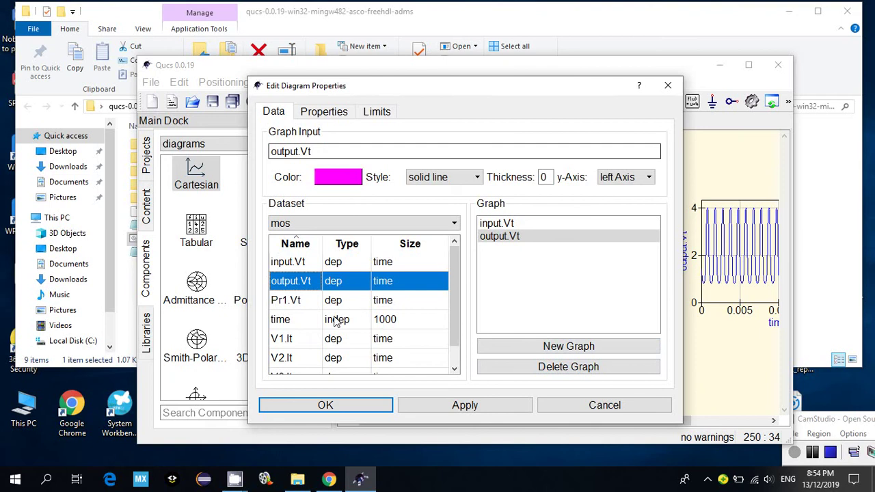
left_click(290, 304)
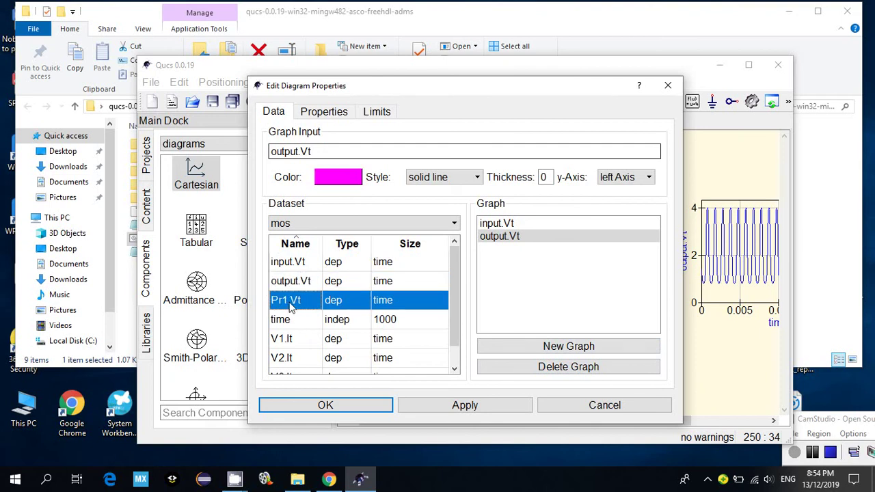
double_click(290, 306)
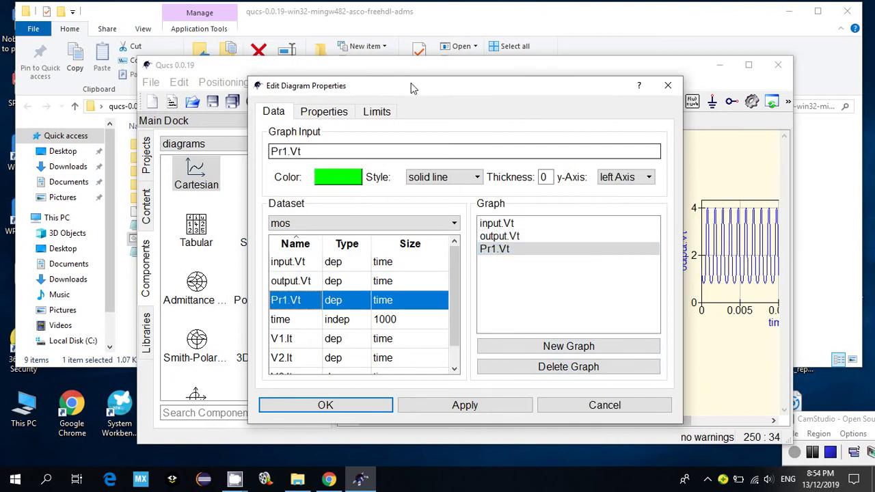
left_click(362, 407)
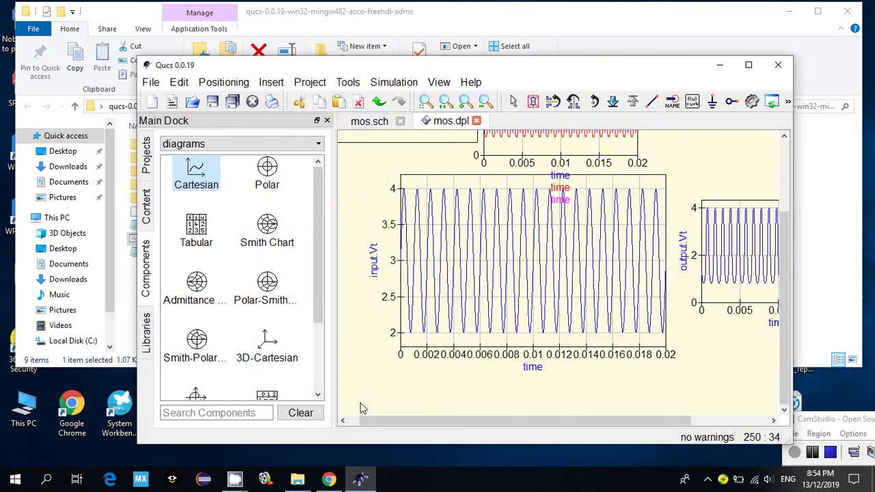
Move the combined diagram slightly higher and discard an extra Cartesian diagram.
left_click_drag(782, 298, 785, 236)
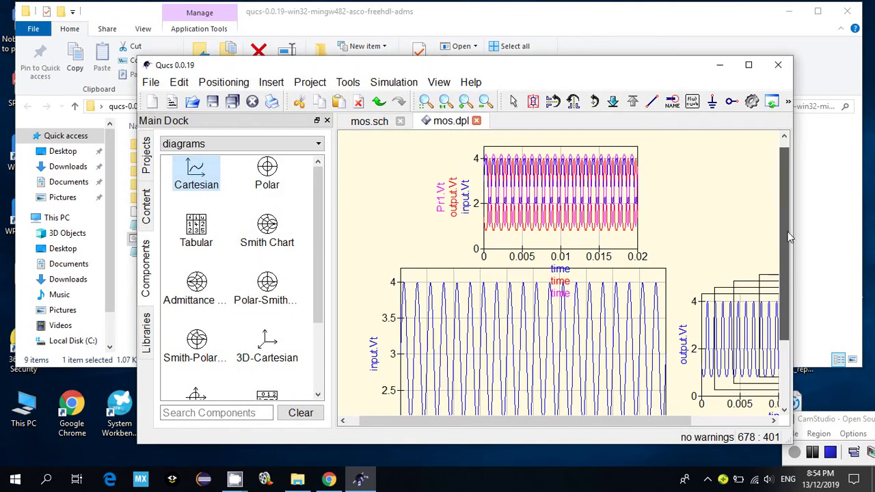
key("Escape")
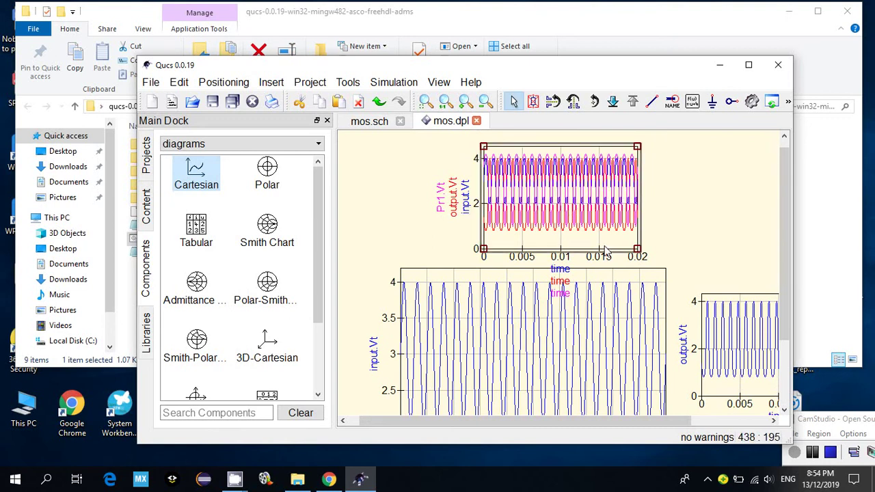
left_click_drag(598, 253, 604, 227)
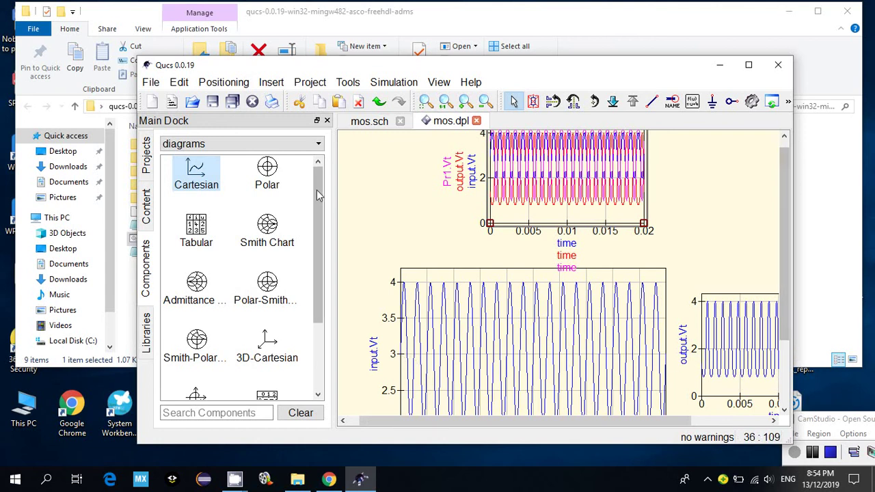
left_click(194, 176)
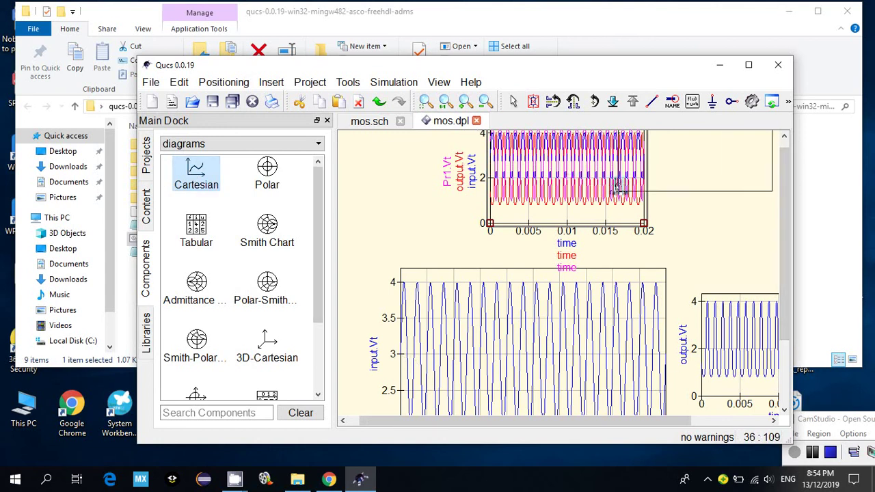
left_click(694, 194)
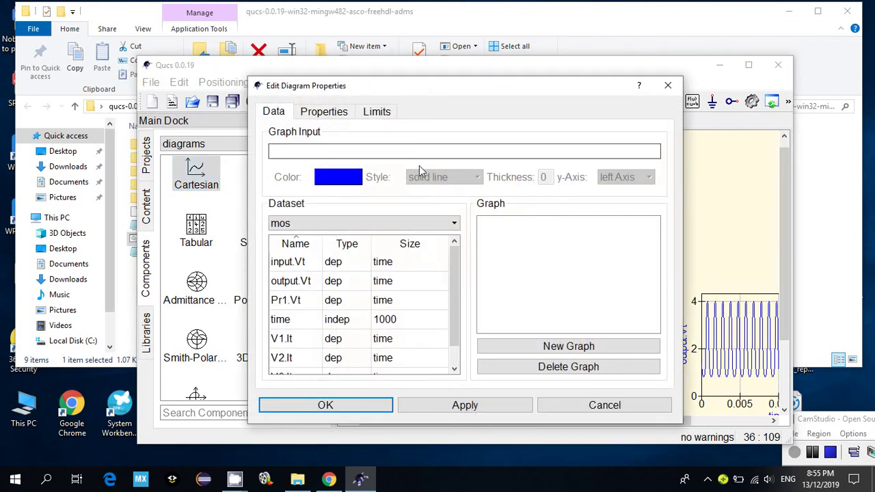
left_click(668, 85)
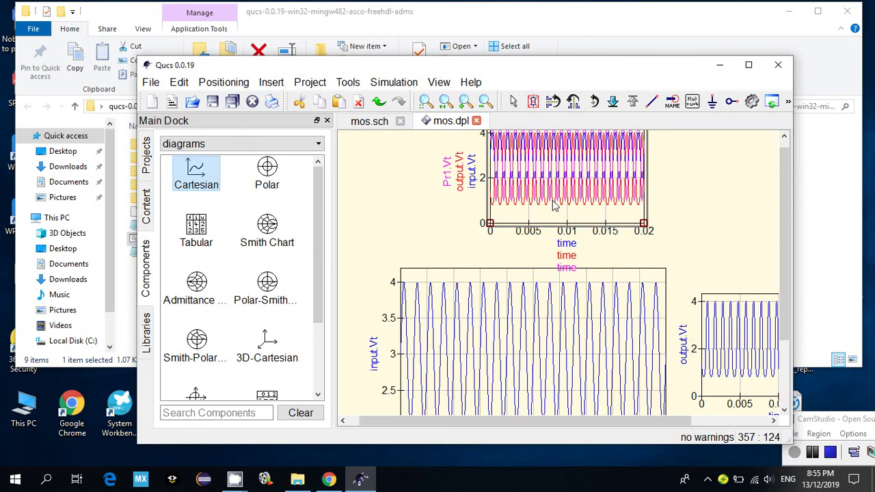
Delete the combined three-graph diagram from mos.dpl and return to the mos.sch schematic.
scroll(745, 321, "down", 2)
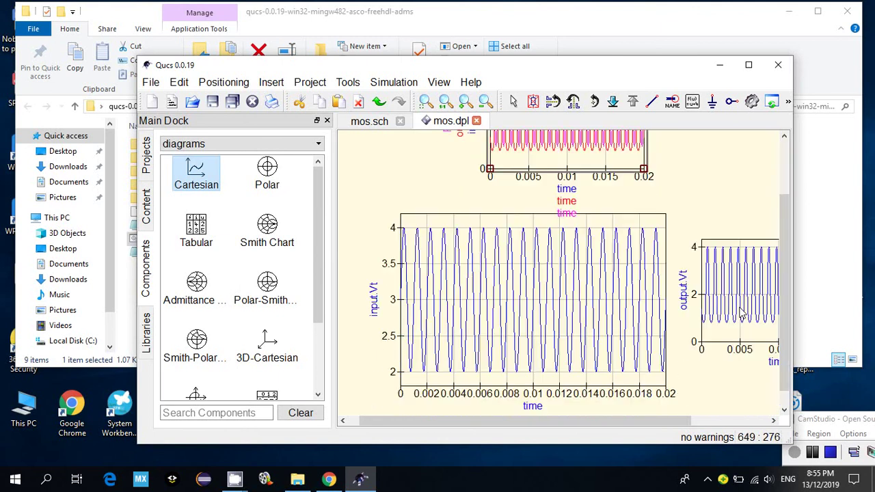
key("Delete")
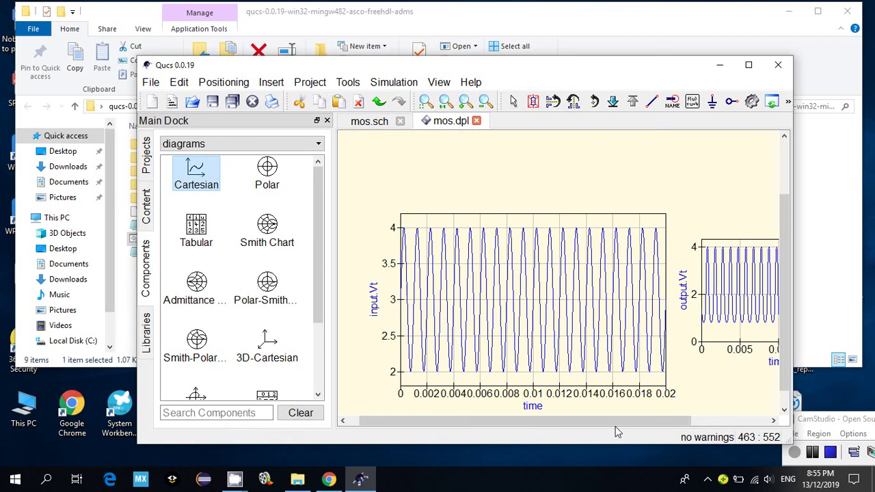
left_click_drag(634, 423, 708, 429)
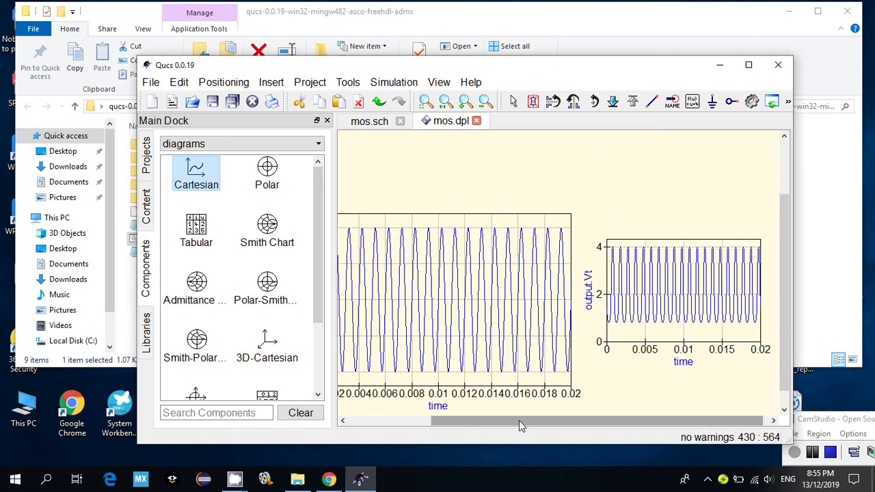
left_click_drag(519, 420, 436, 420)
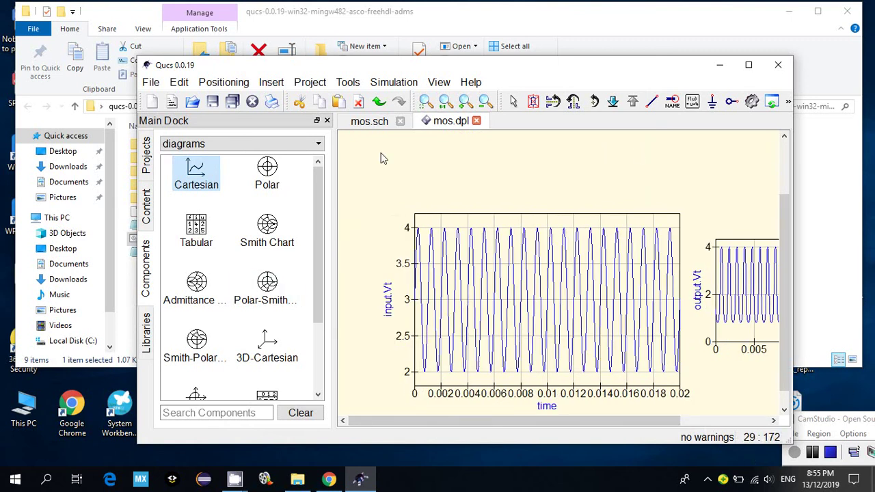
left_click_drag(512, 421, 601, 421)
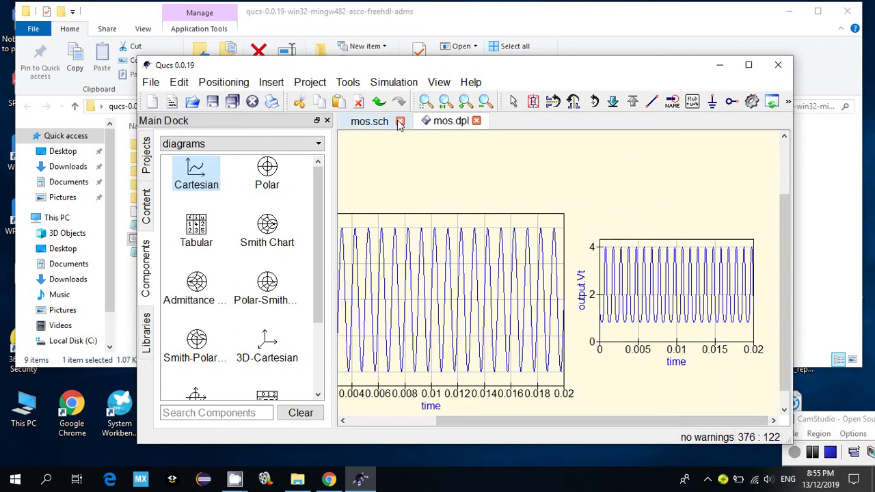
left_click(372, 121)
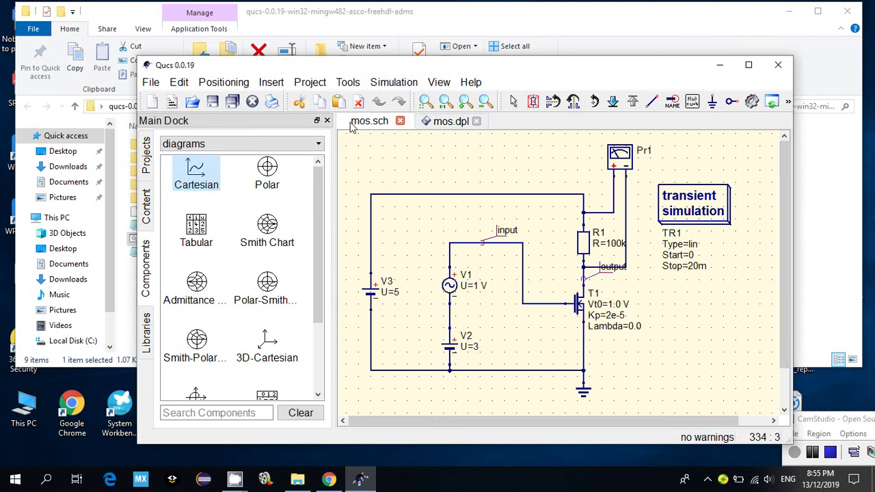
Rerun the transient simulation and bring the input.Vt and output.Vt plots into view in mos.dpl.
left_click(387, 85)
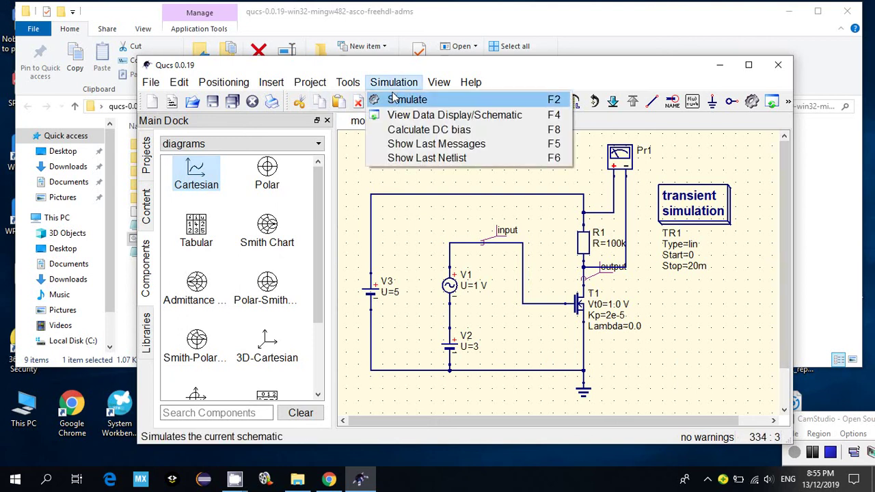
left_click(394, 101)
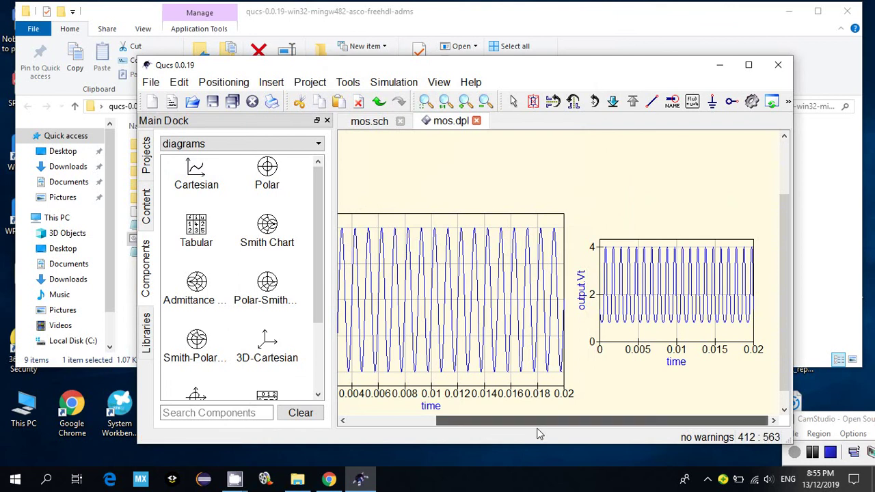
scroll(388, 427, "left", 3)
scroll(389, 427, "right", 3)
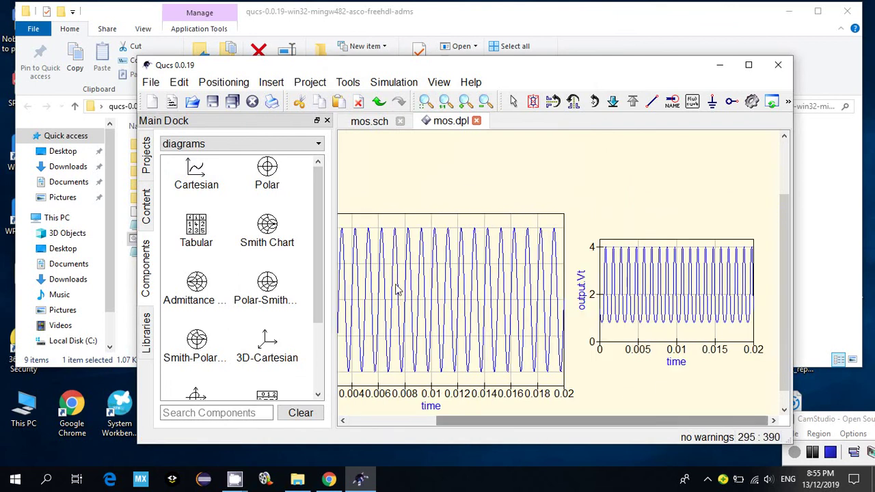
scroll(540, 318, "right", 2)
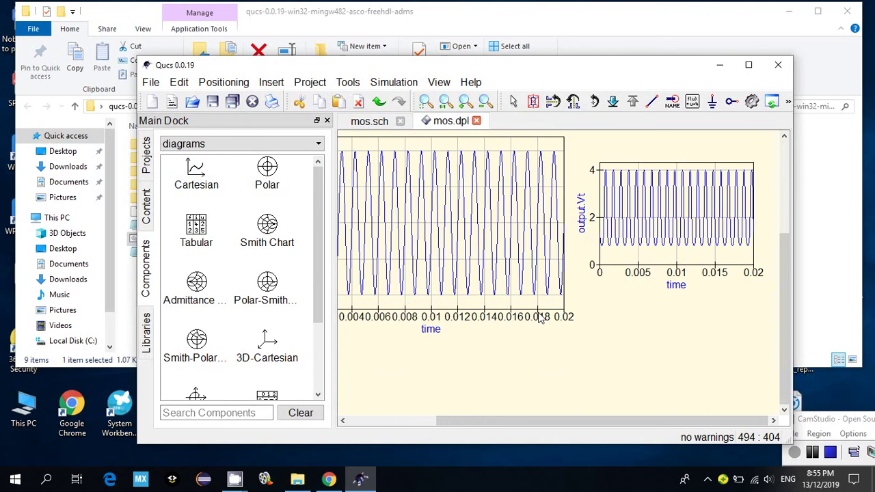
scroll(540, 317, "left", 2)
left_click_drag(458, 423, 371, 423)
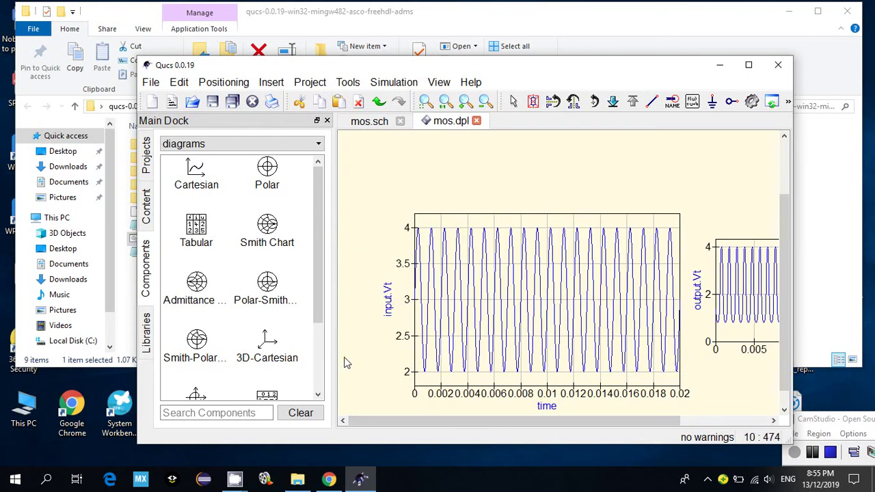